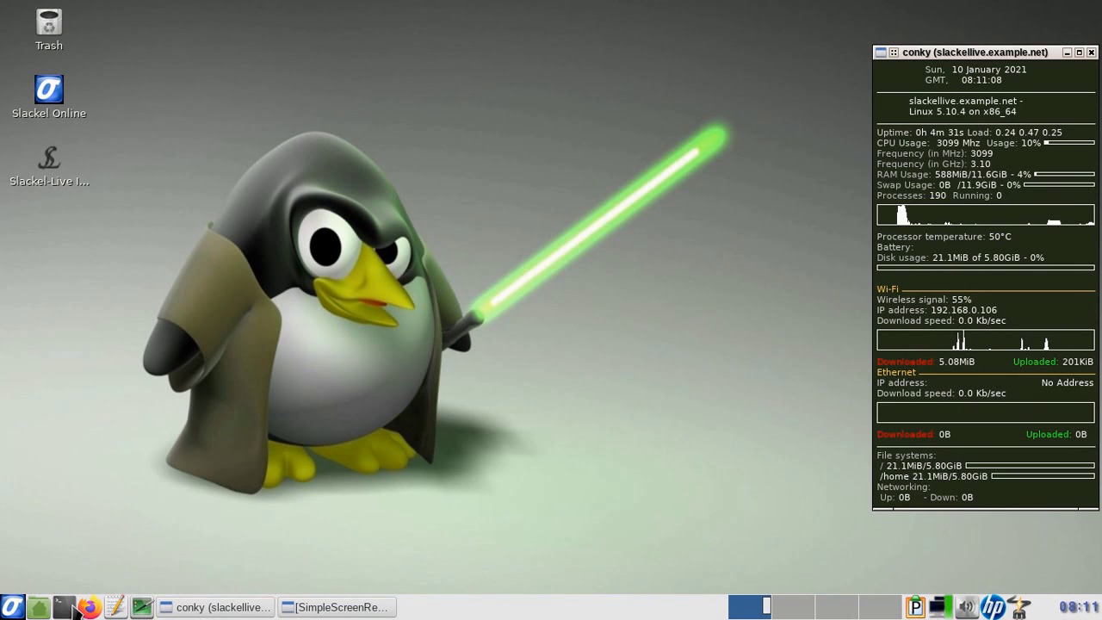
Glance at the home folder, then launch the Gslapt package manager with the administrator password
click(38, 608)
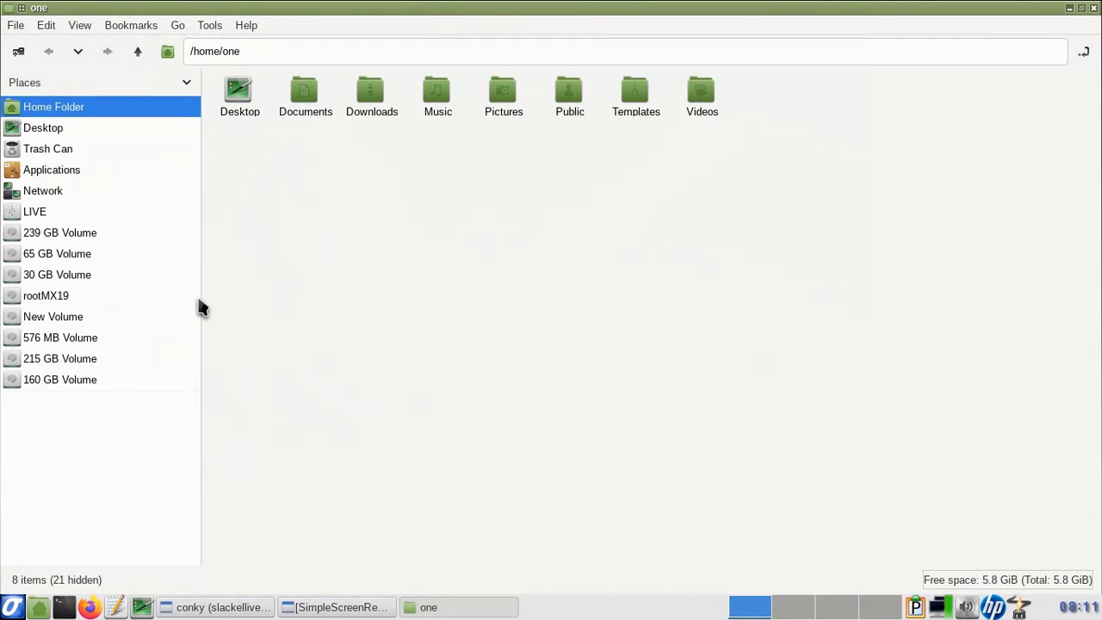
click(1093, 8)
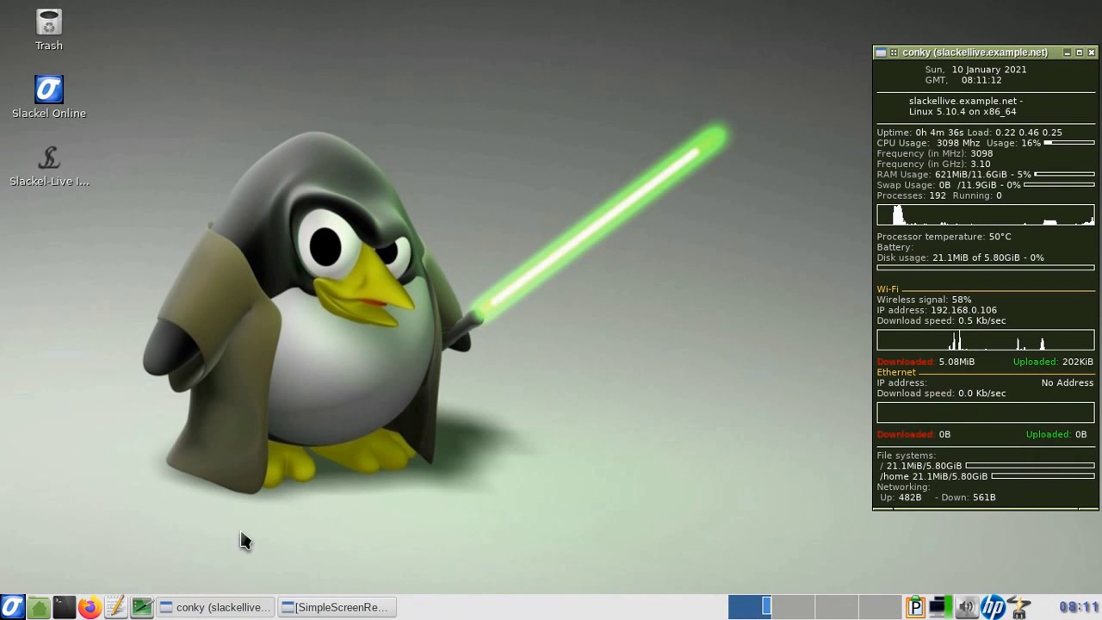
click(12, 606)
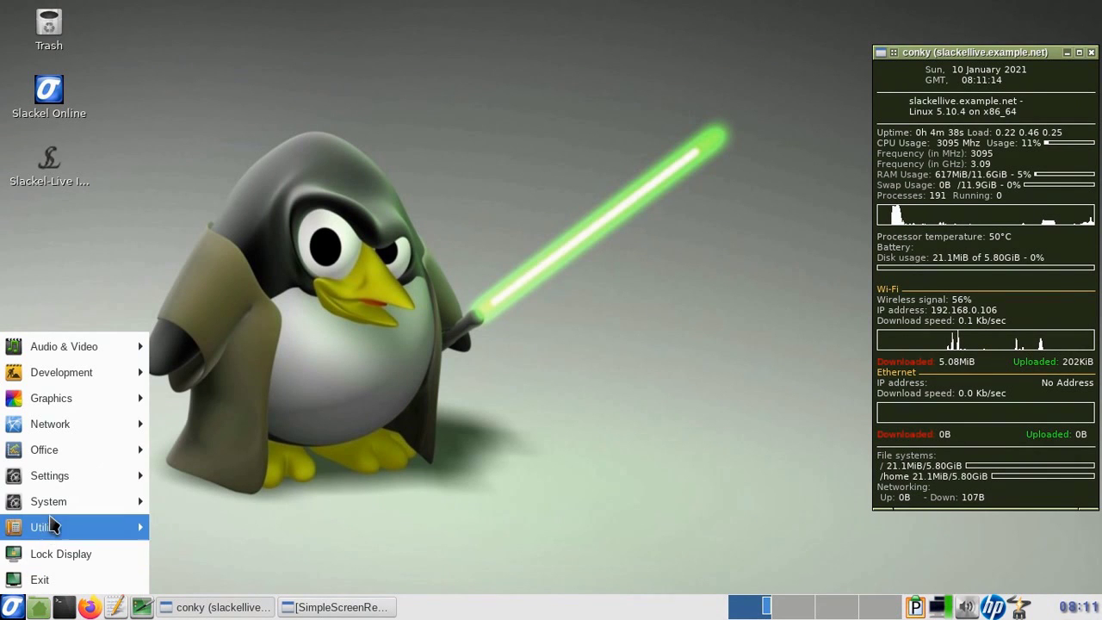
mouse_move(66, 535)
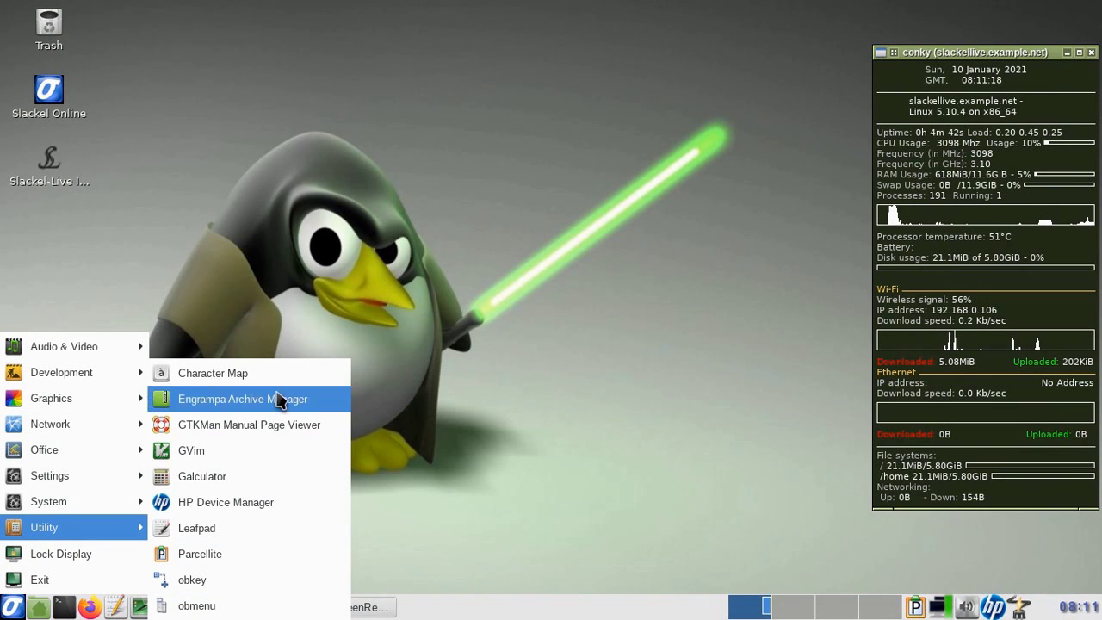
mouse_move(107, 508)
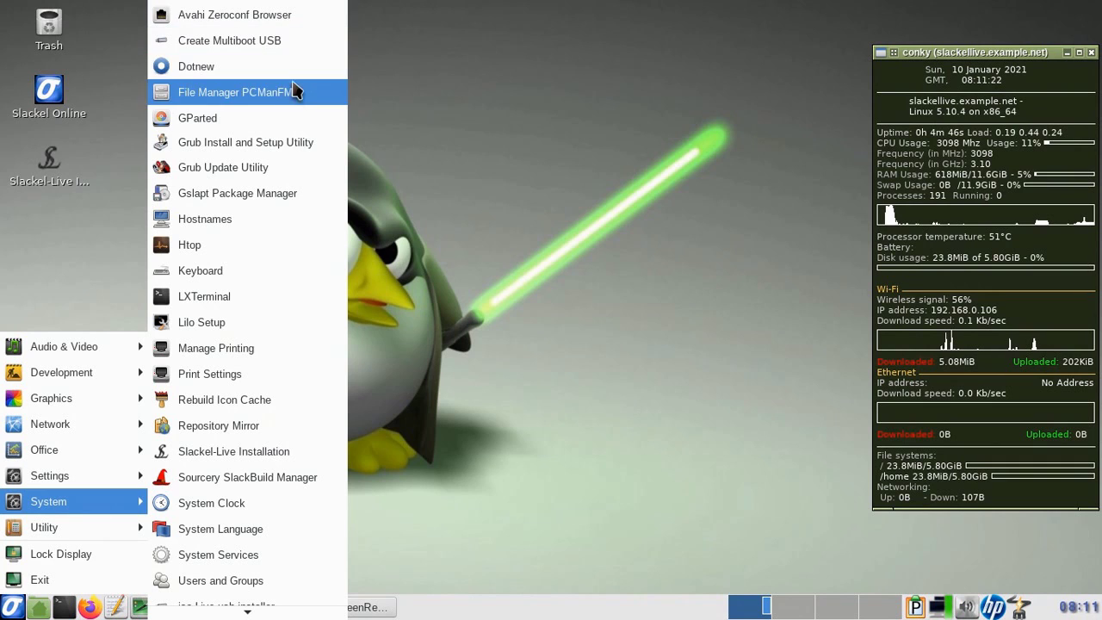
click(269, 195)
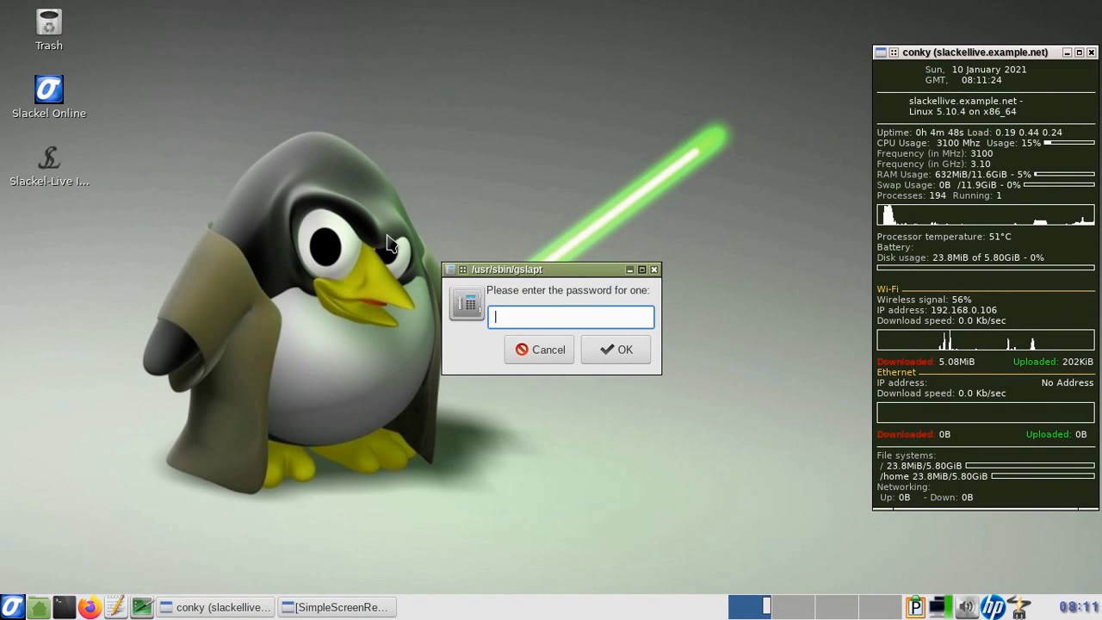
text(•)
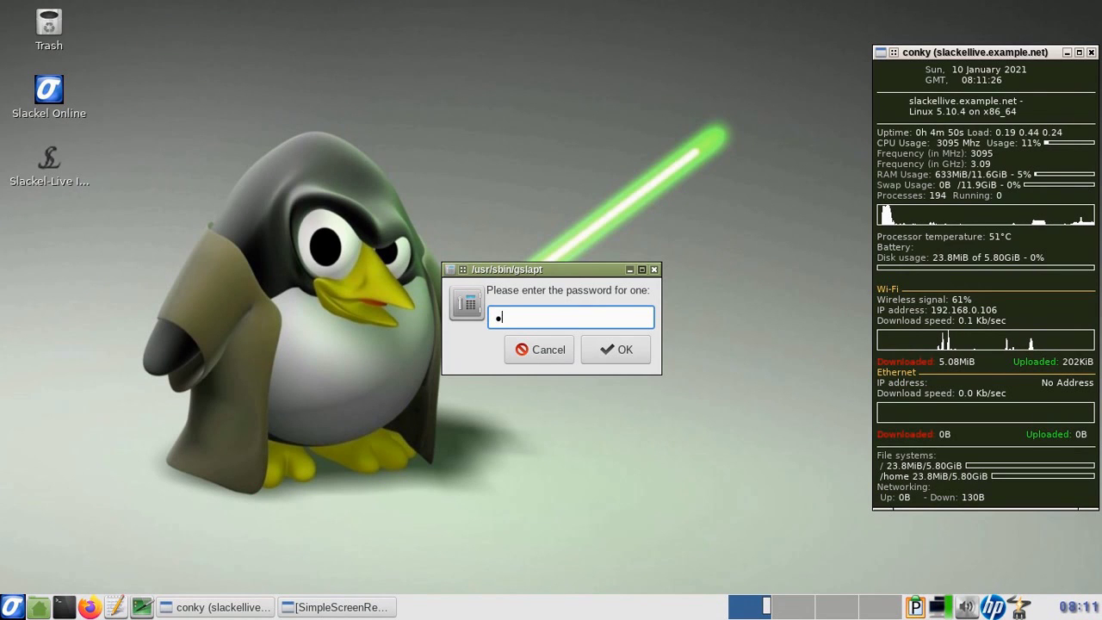
text(••)
key(Return)
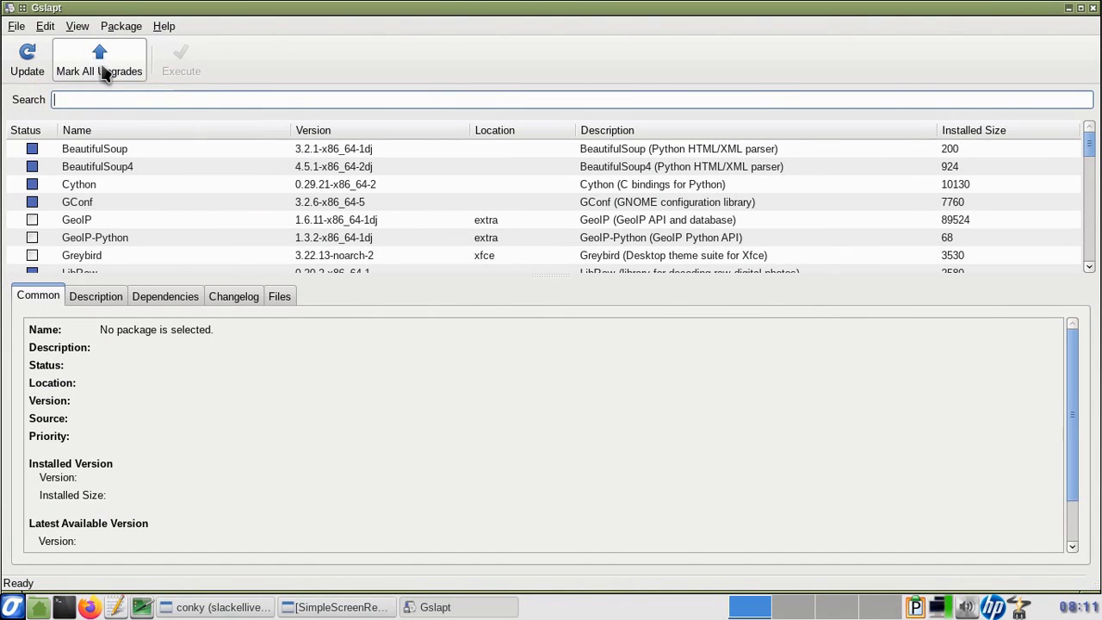
Check Gslapt's About information, then close the package manager
click(164, 27)
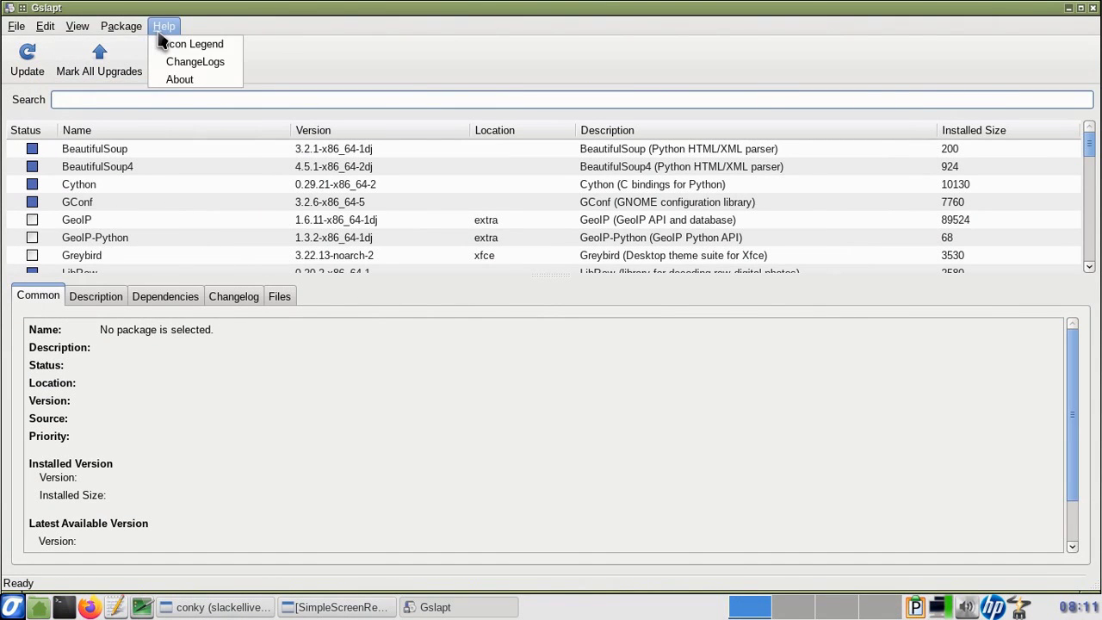
click(178, 80)
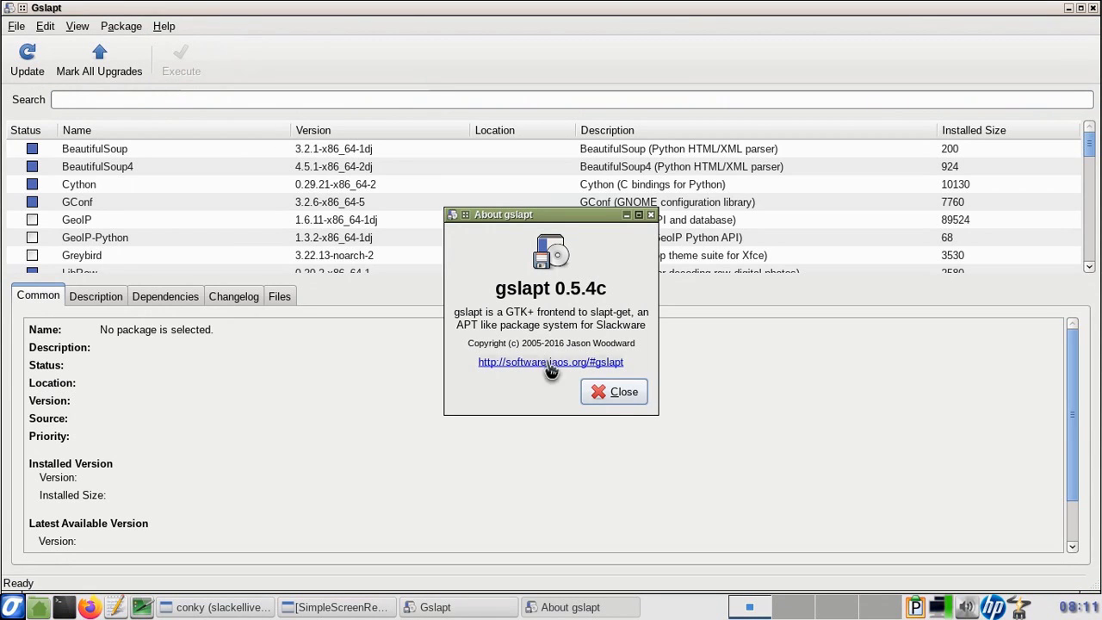
click(633, 395)
scroll(246, 215, down, 10)
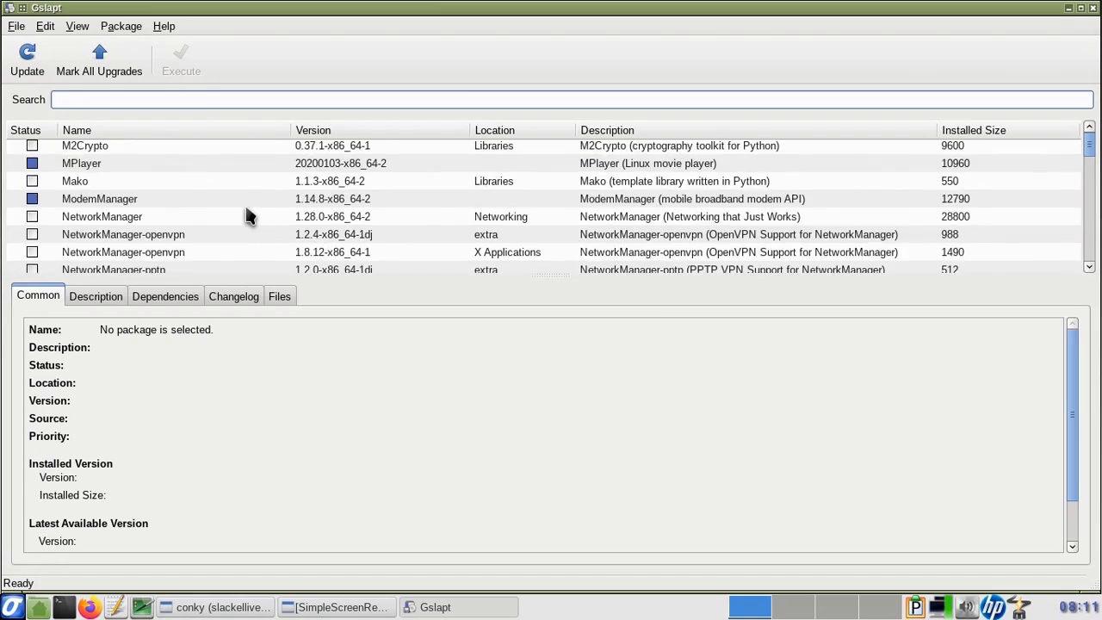
scroll(342, 188, down, 5)
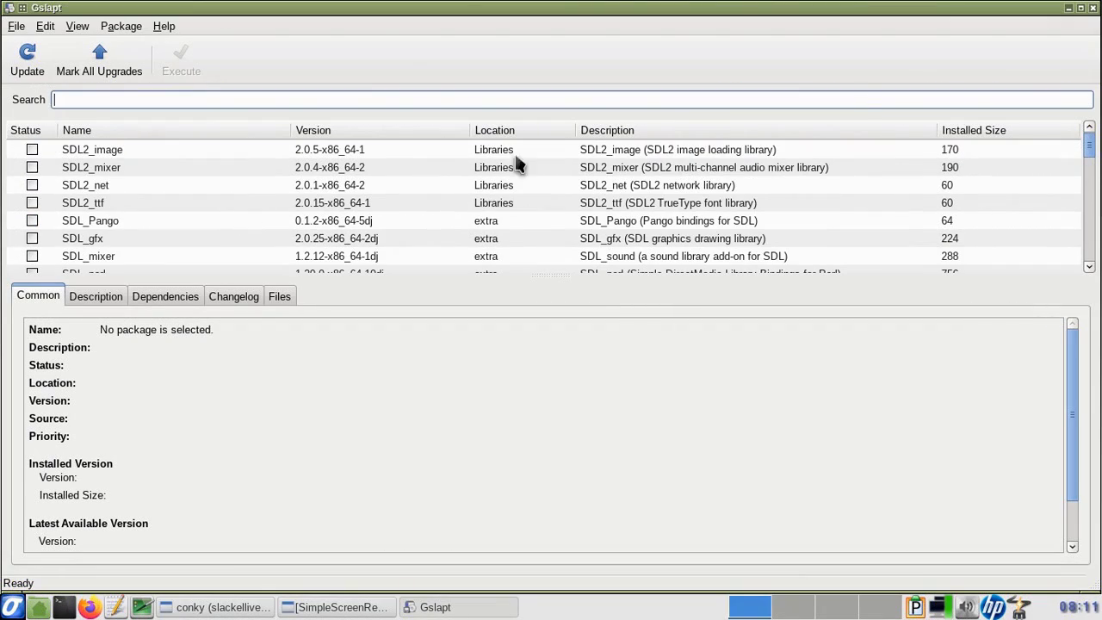
click(1092, 9)
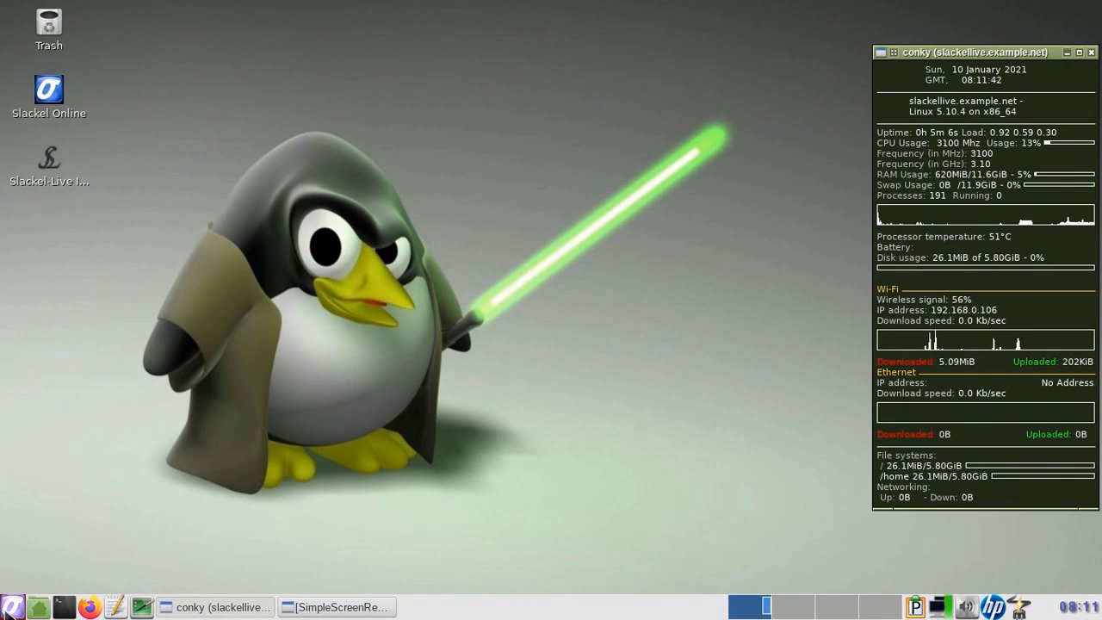
Open a terminal in the Downloads folder
click(12, 606)
mouse_move(74, 499)
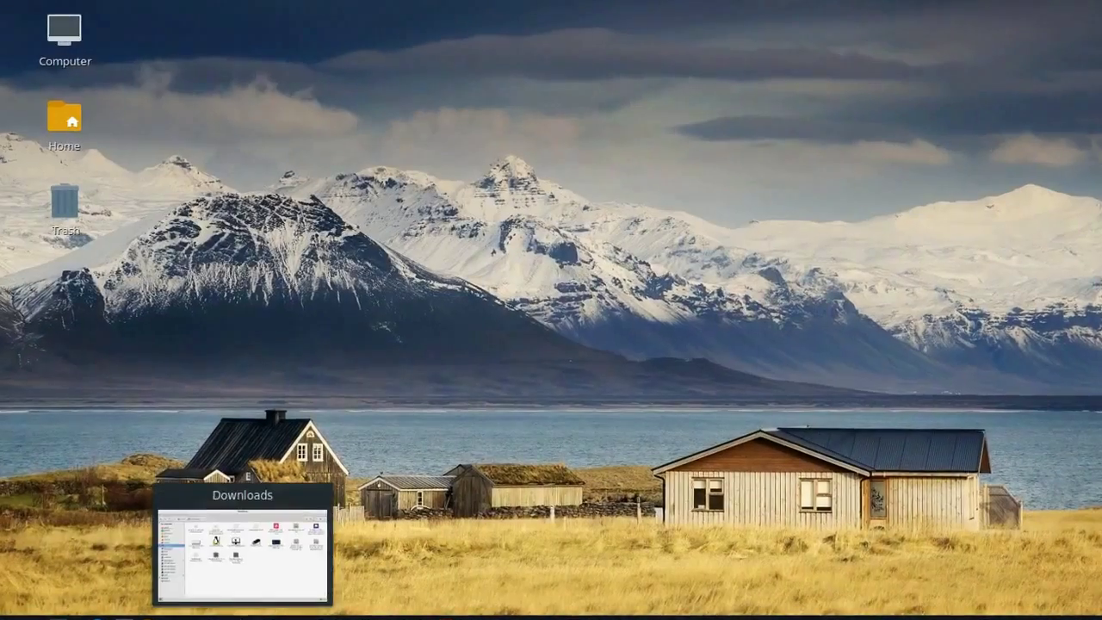
click(267, 613)
right_click(729, 401)
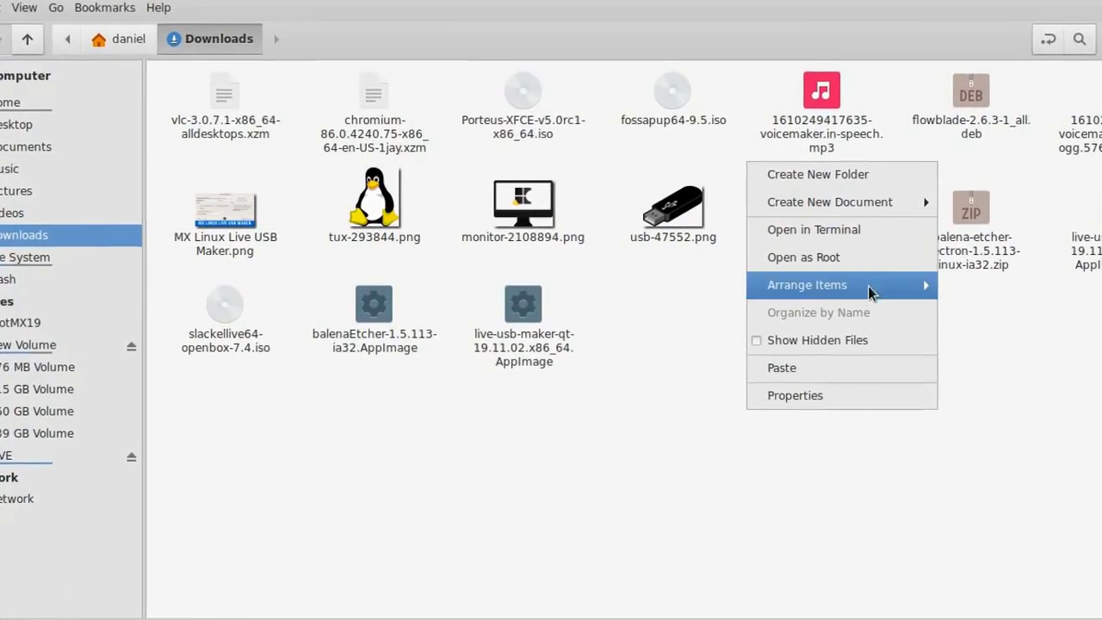
click(861, 230)
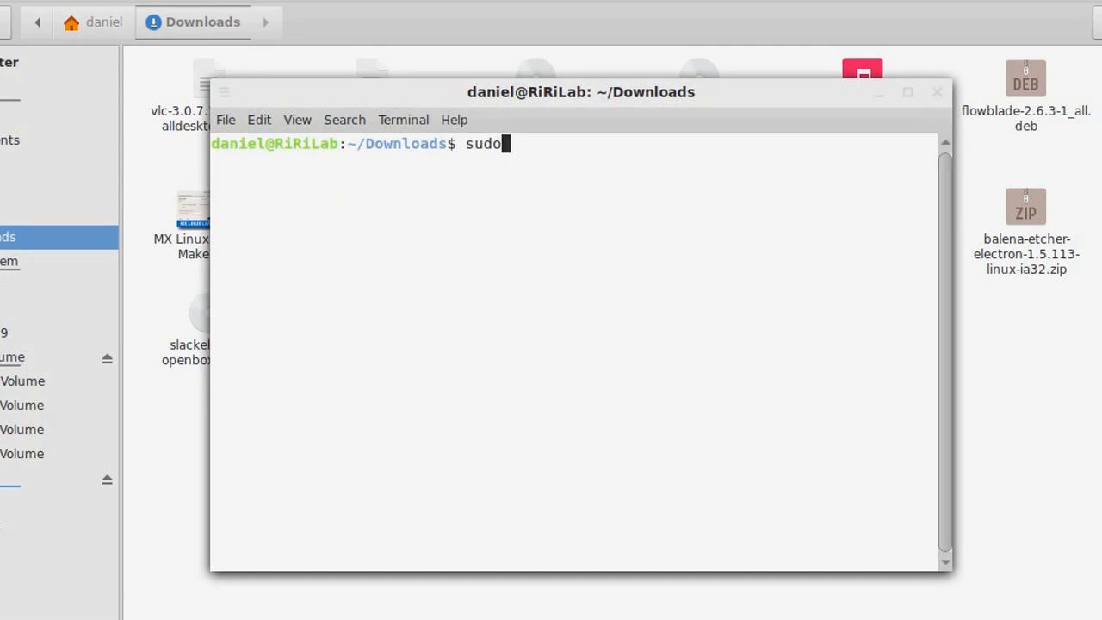
Run sudo ./live-usb-maker-qt-19.11.02.x86_64.AppImage and enter the password
text(sudo ./live)
key(Tab)
key(Return)
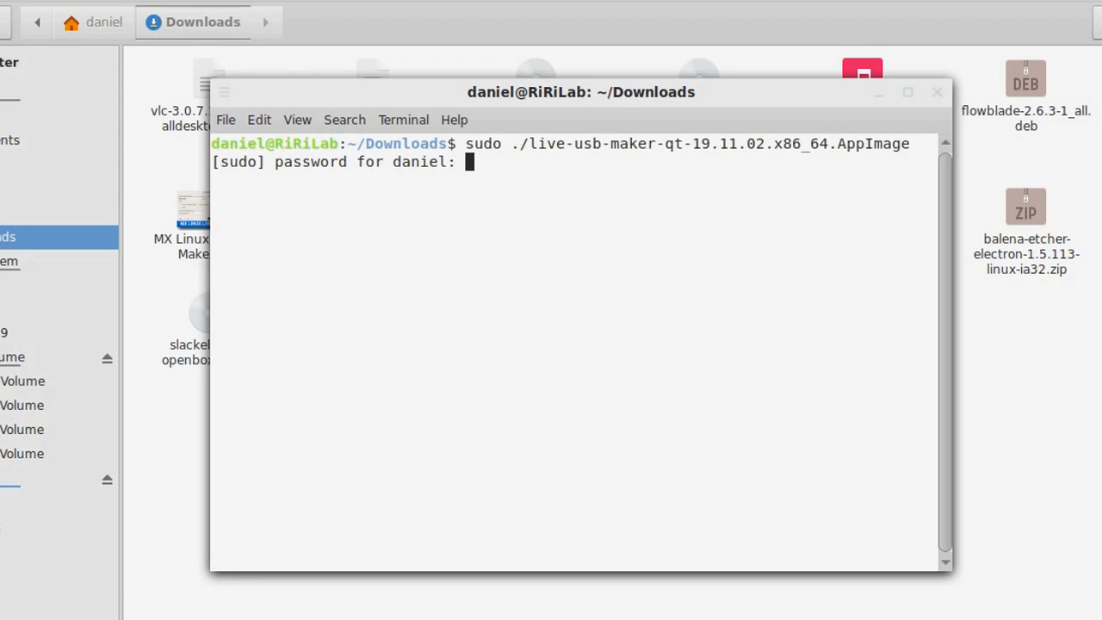
key(Return)
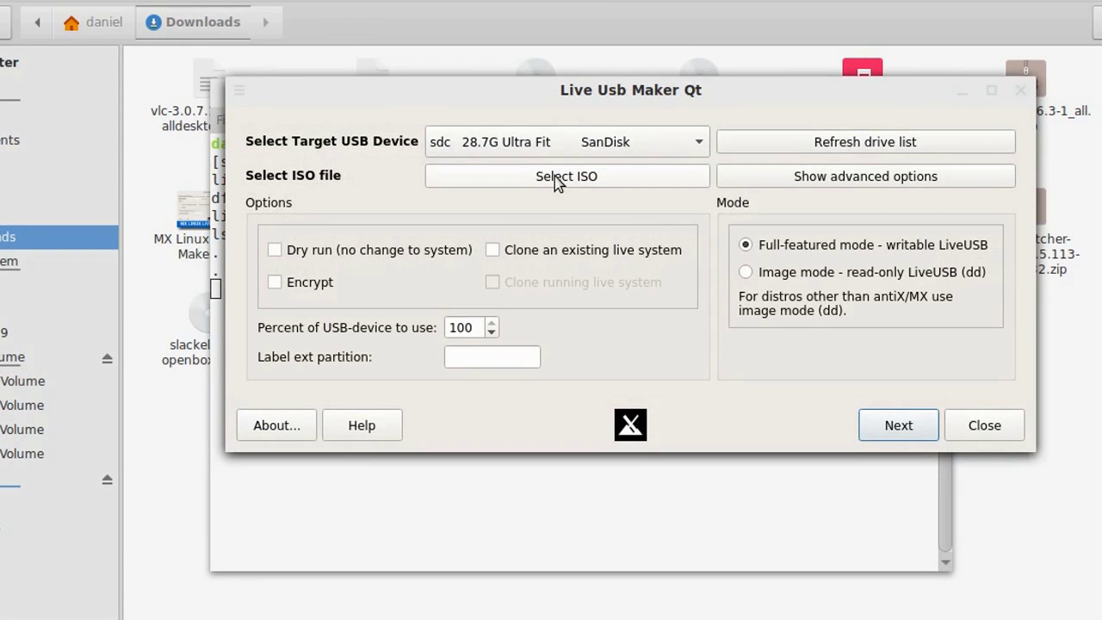
Choose the 28.7G Ultra Fit sdc as target and slackellive64-openbox-7.4.iso from Downloads as source
click(643, 135)
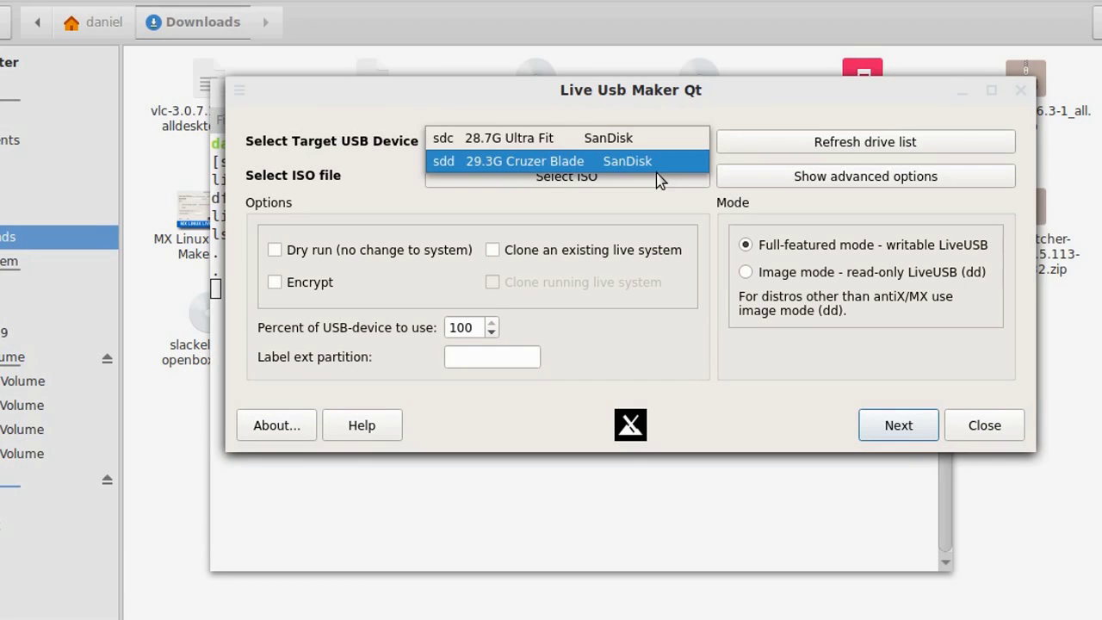
click(665, 139)
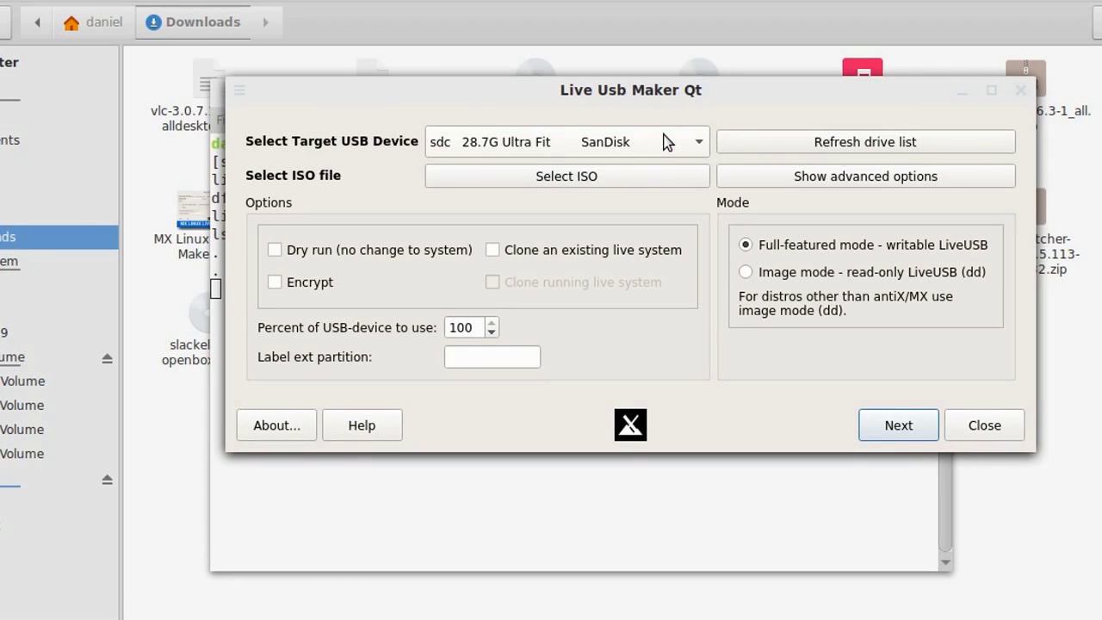
click(621, 181)
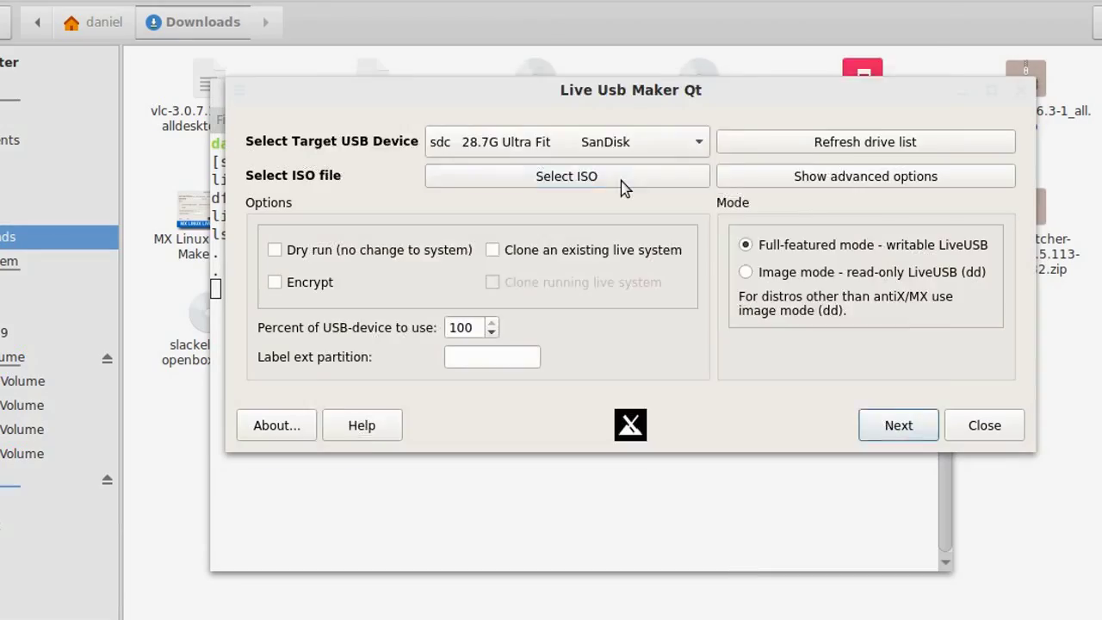
double_click(487, 142)
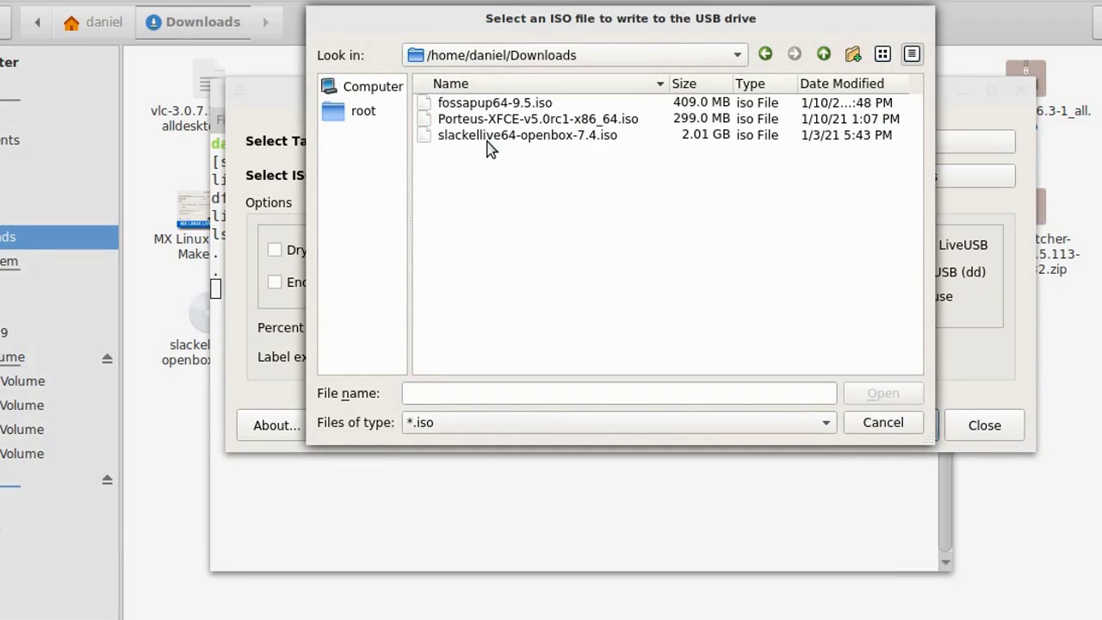
click(531, 137)
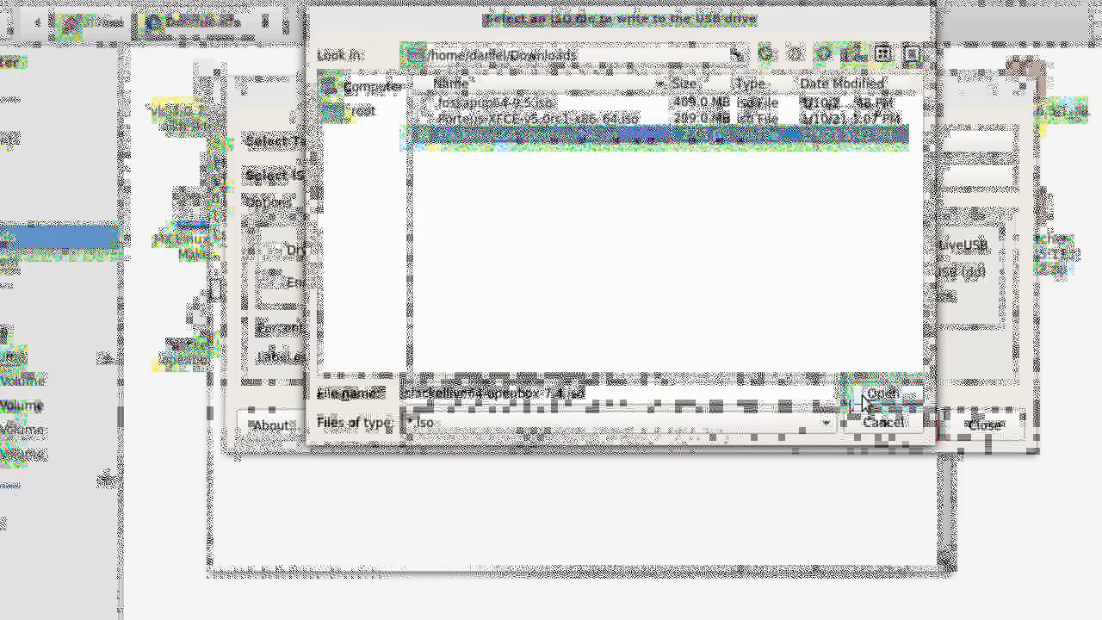
click(878, 394)
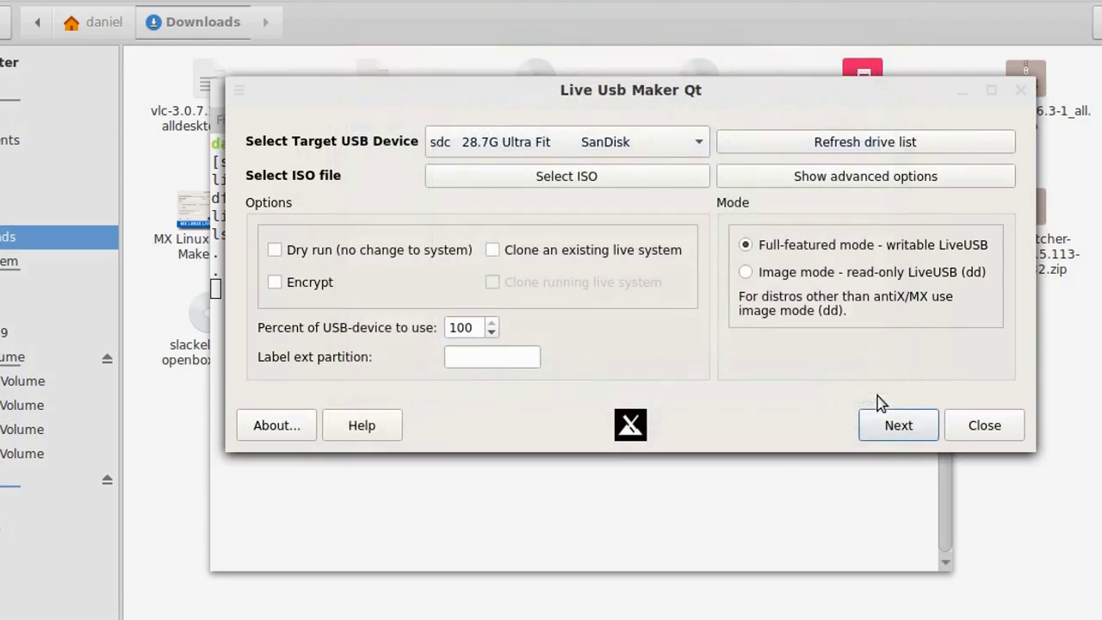
Write the ISO in image (dd) mode, acknowledge the success message, and quit the tool
click(812, 274)
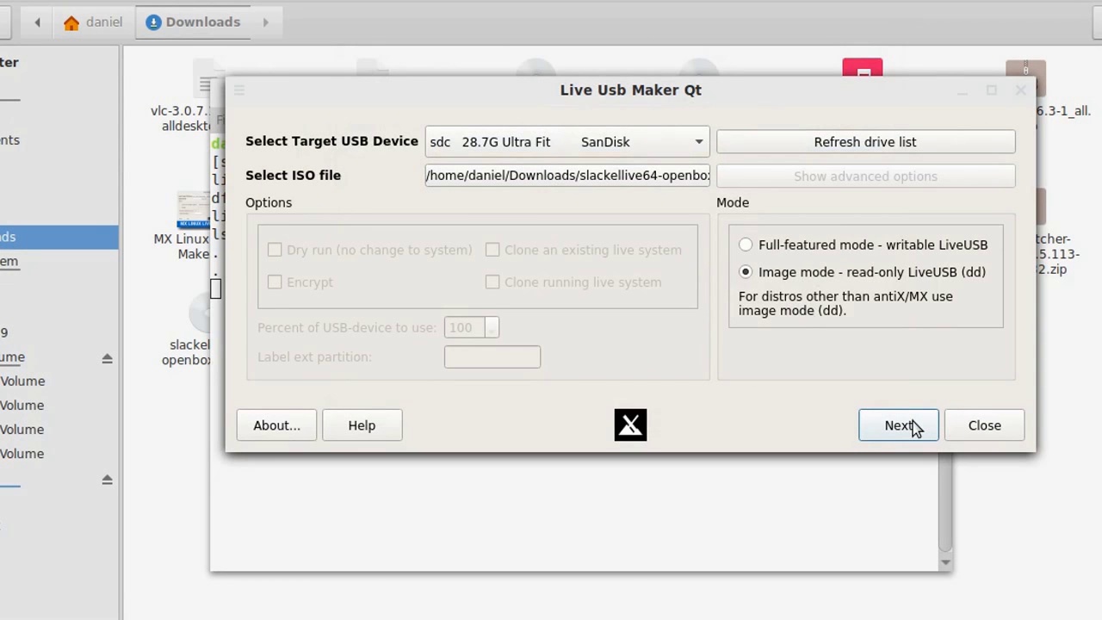
click(913, 421)
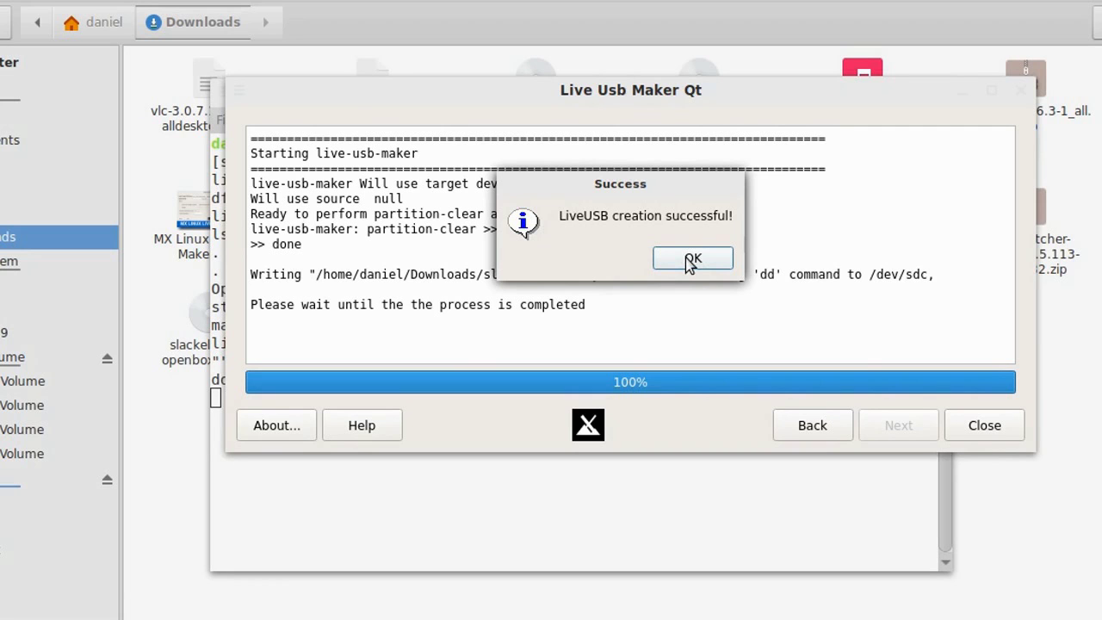
click(690, 260)
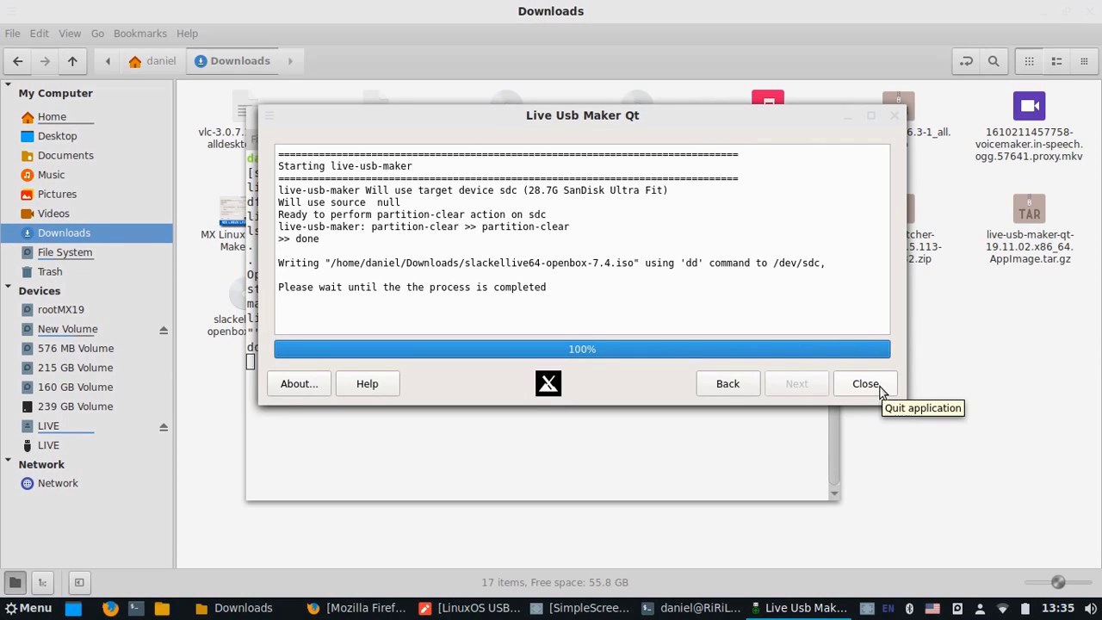
click(1008, 429)
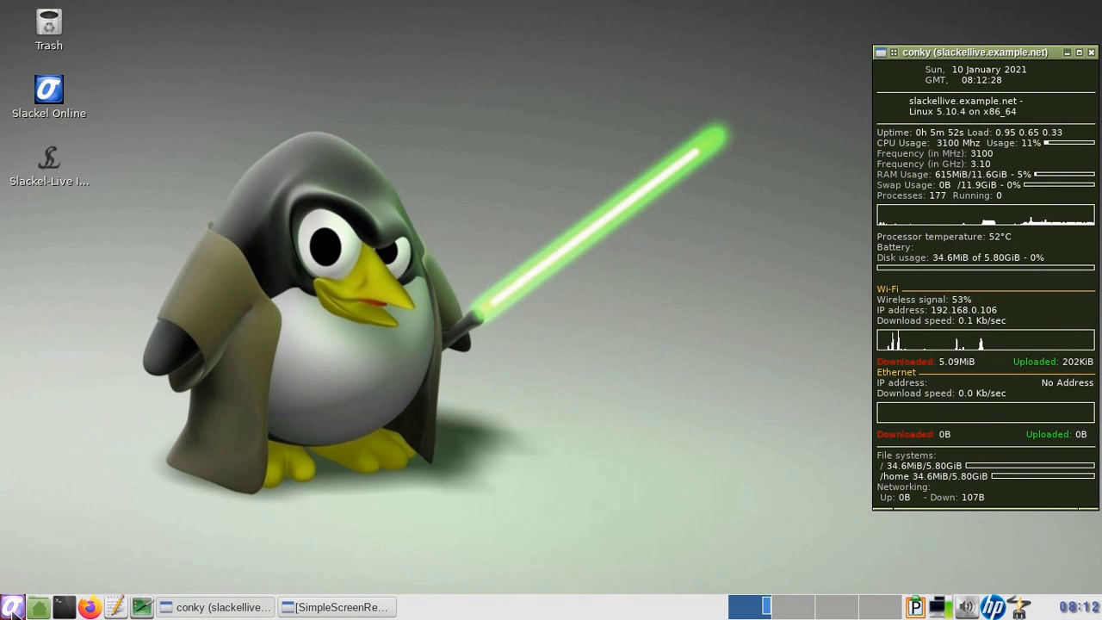
Launch the Slackel Live Installer with the password and dismiss the removable-medium prompt
click(12, 607)
mouse_move(61, 453)
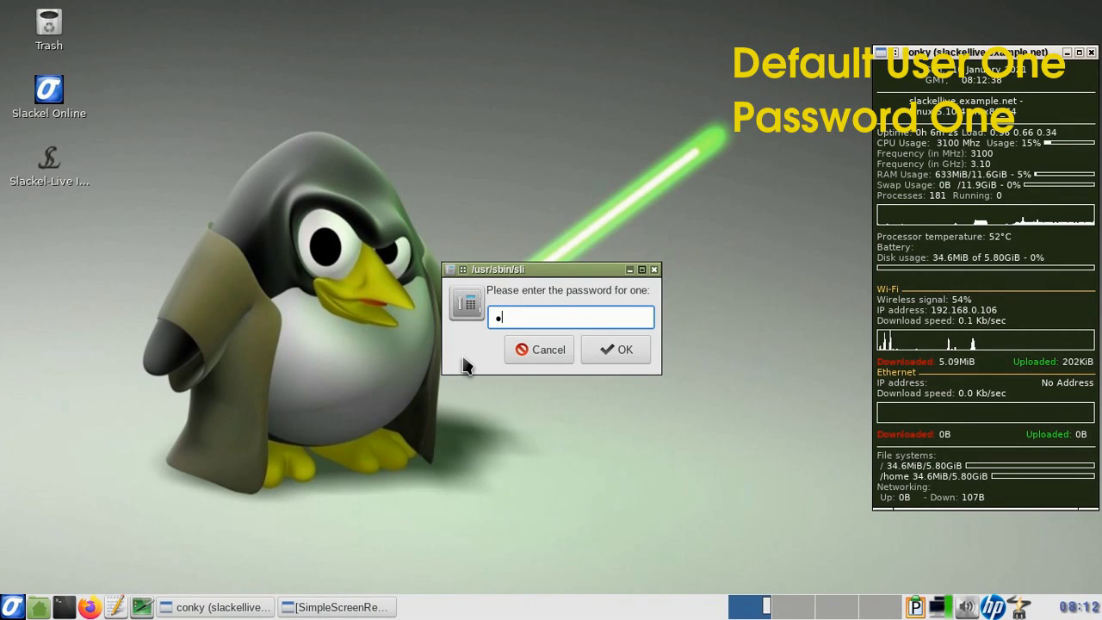
text(ne)
key(Return)
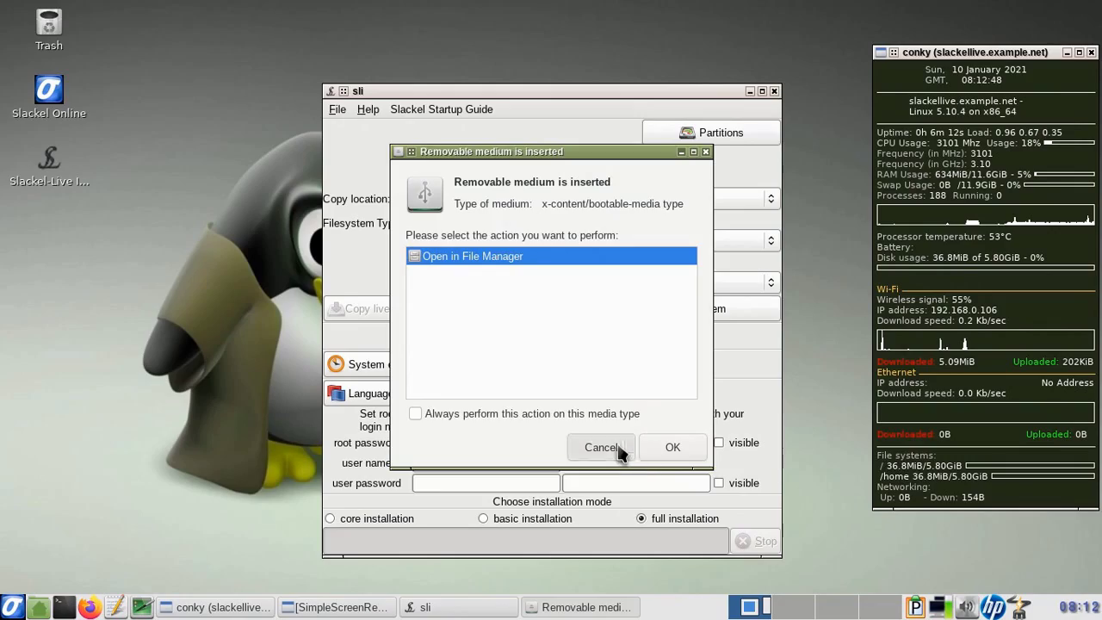
click(616, 447)
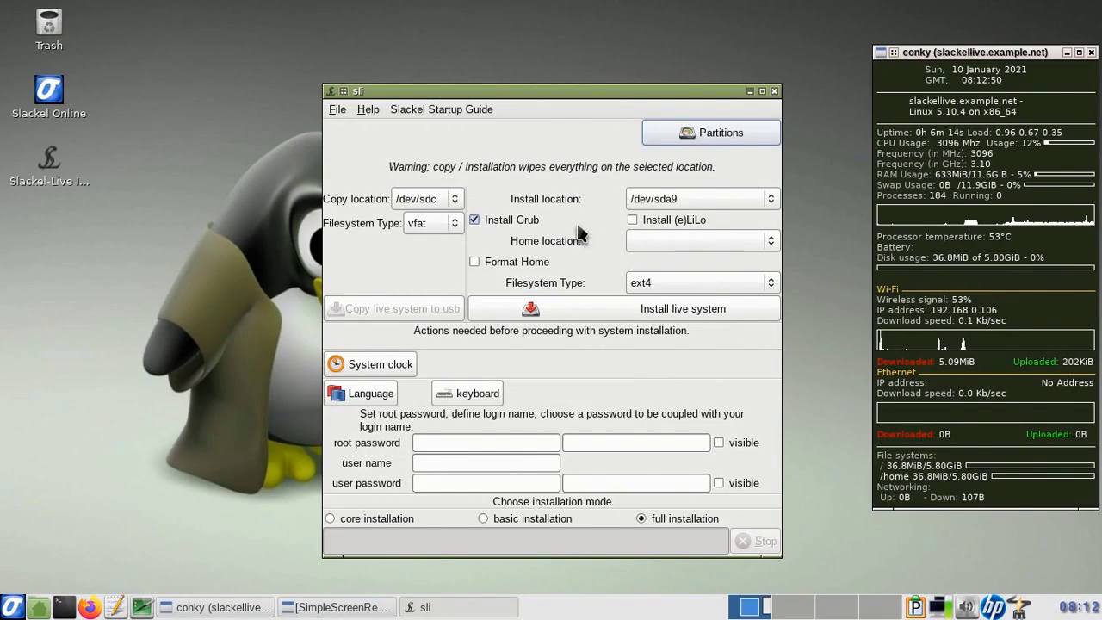
Confirm /dev/sdc as copy source and /dev/sda9 as install target, then close the installer
click(430, 201)
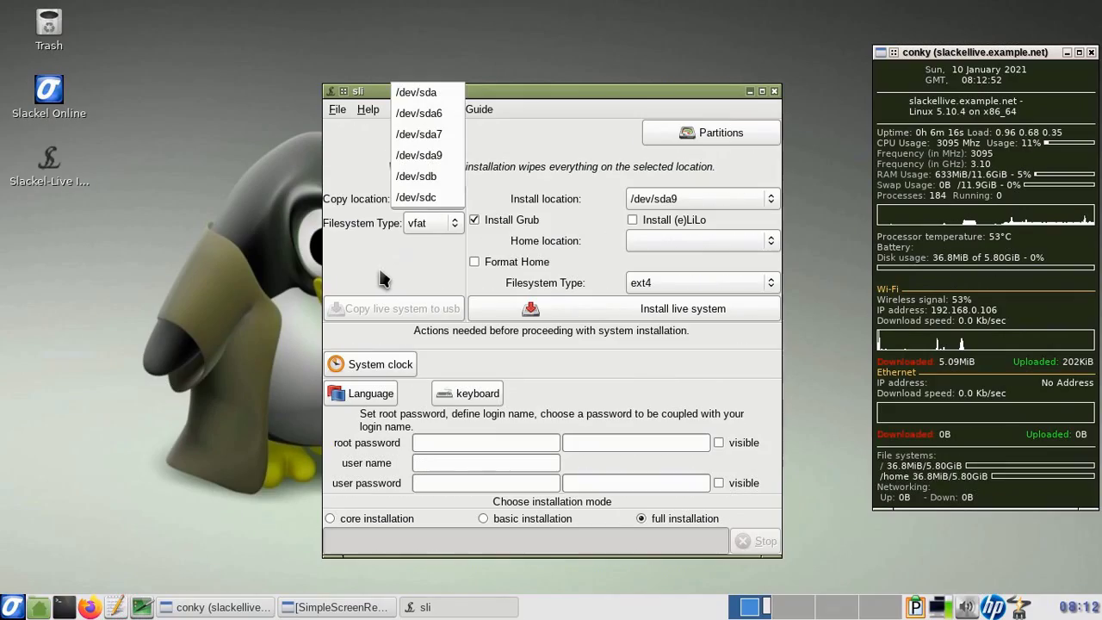
click(383, 278)
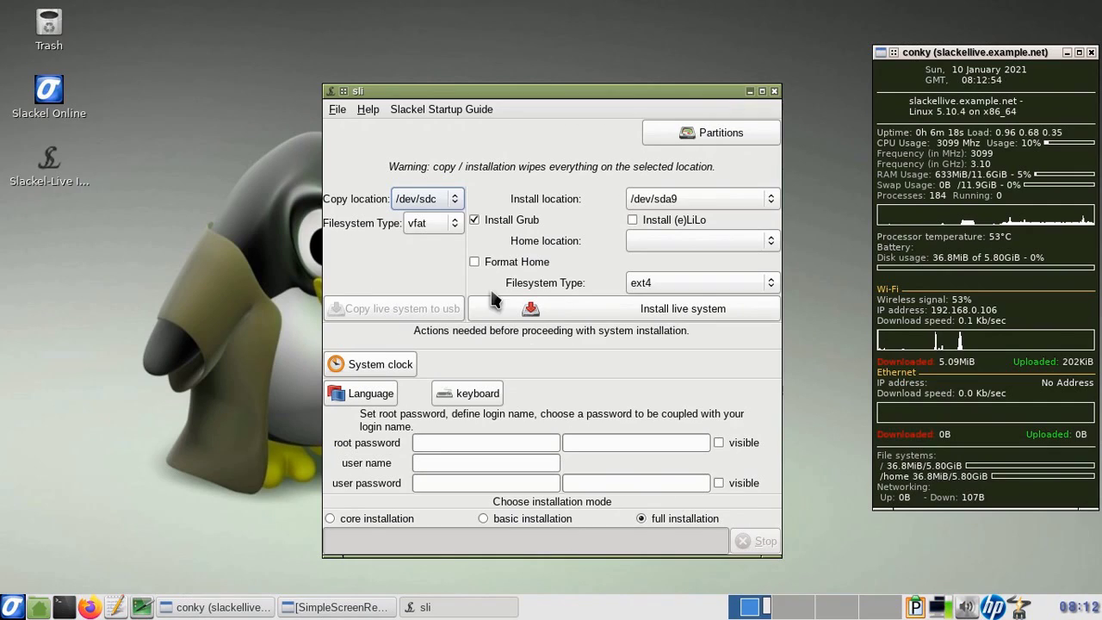
click(693, 200)
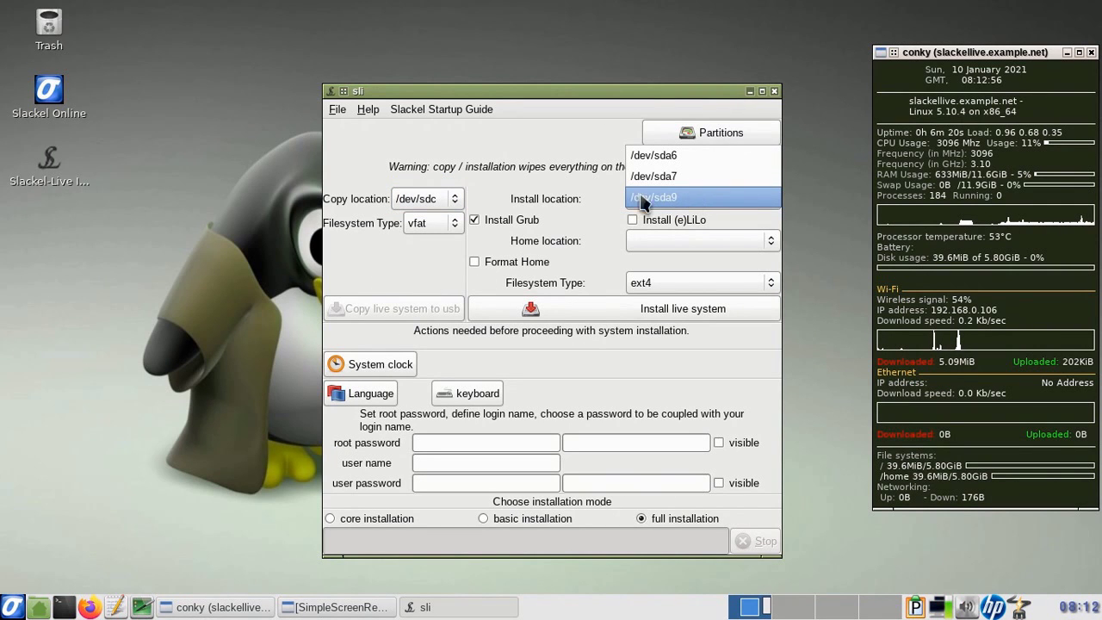
click(441, 263)
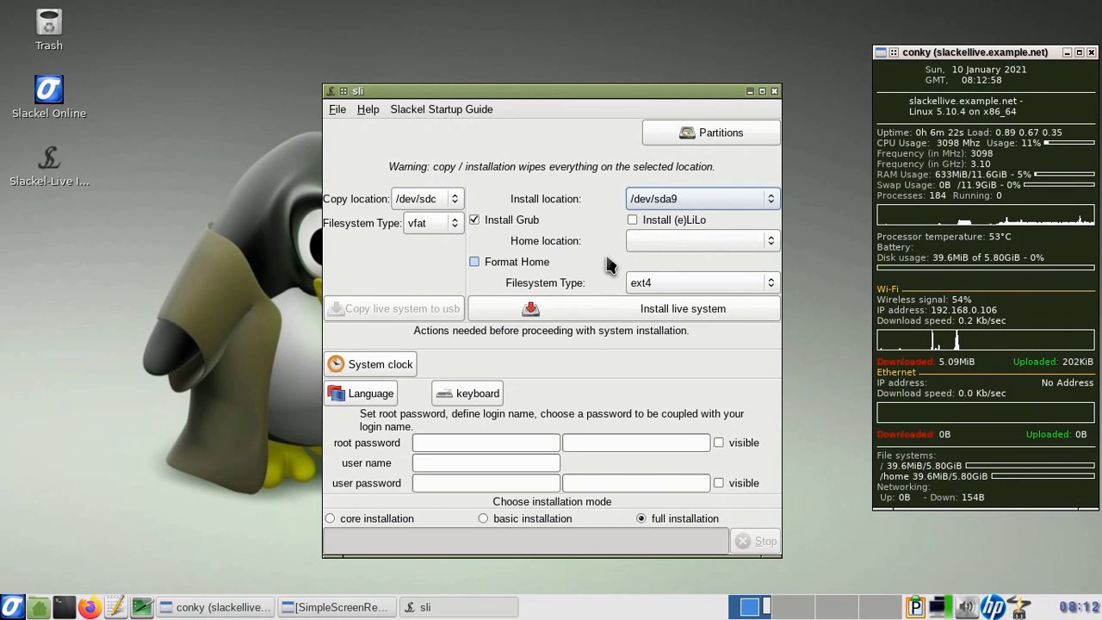
click(446, 205)
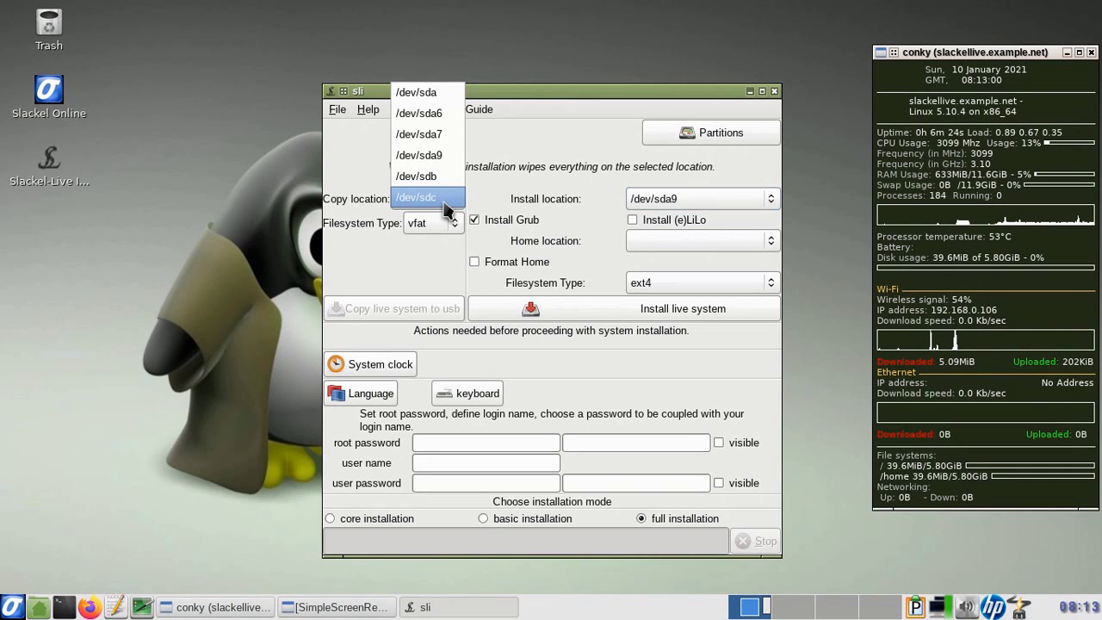
click(456, 206)
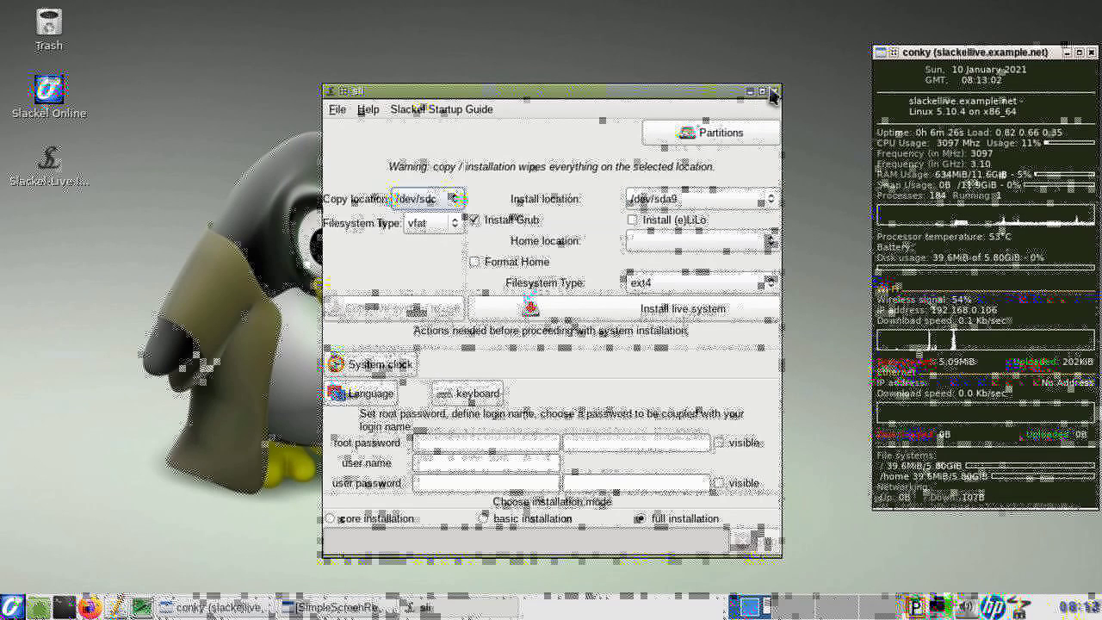
click(774, 91)
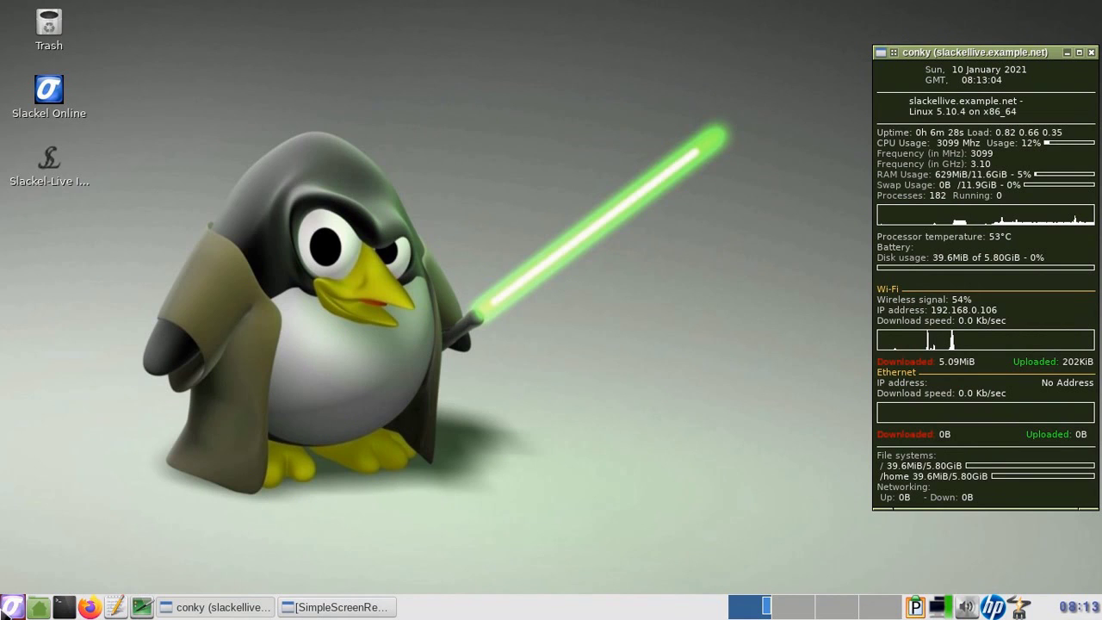
Launch GParted from the System menu and display the USB drive /dev/sdd
click(12, 607)
mouse_move(97, 398)
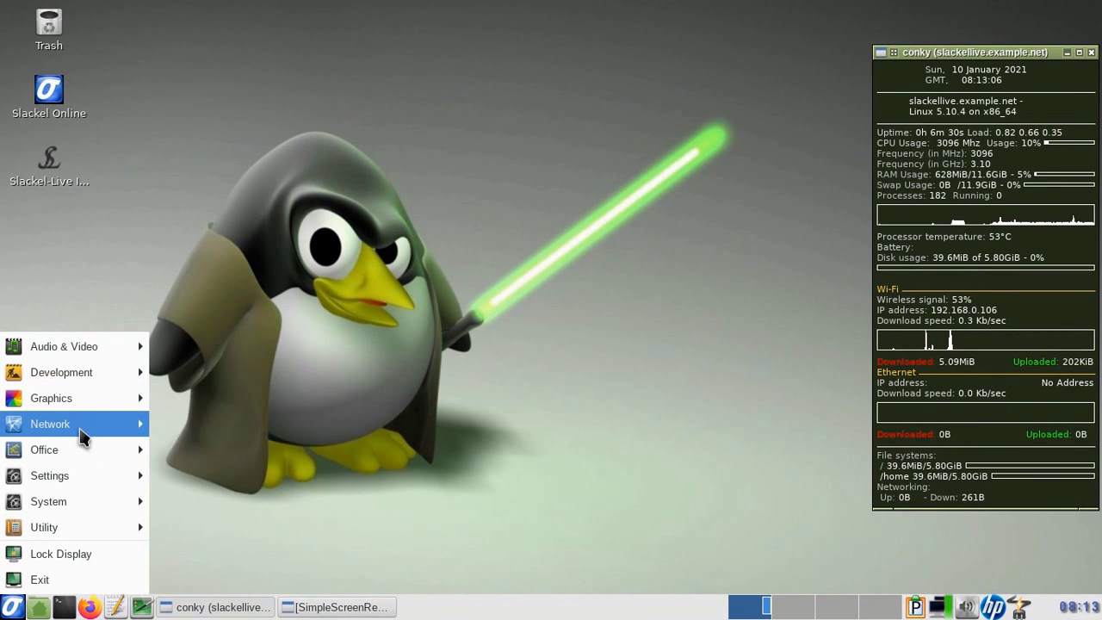
mouse_move(81, 476)
mouse_move(81, 497)
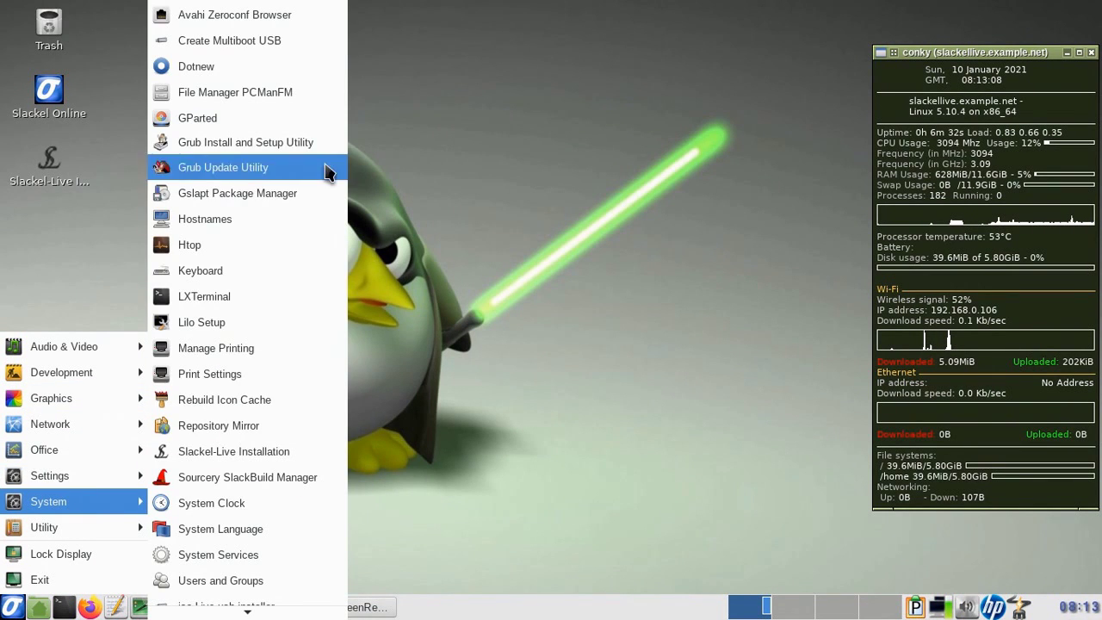
click(327, 133)
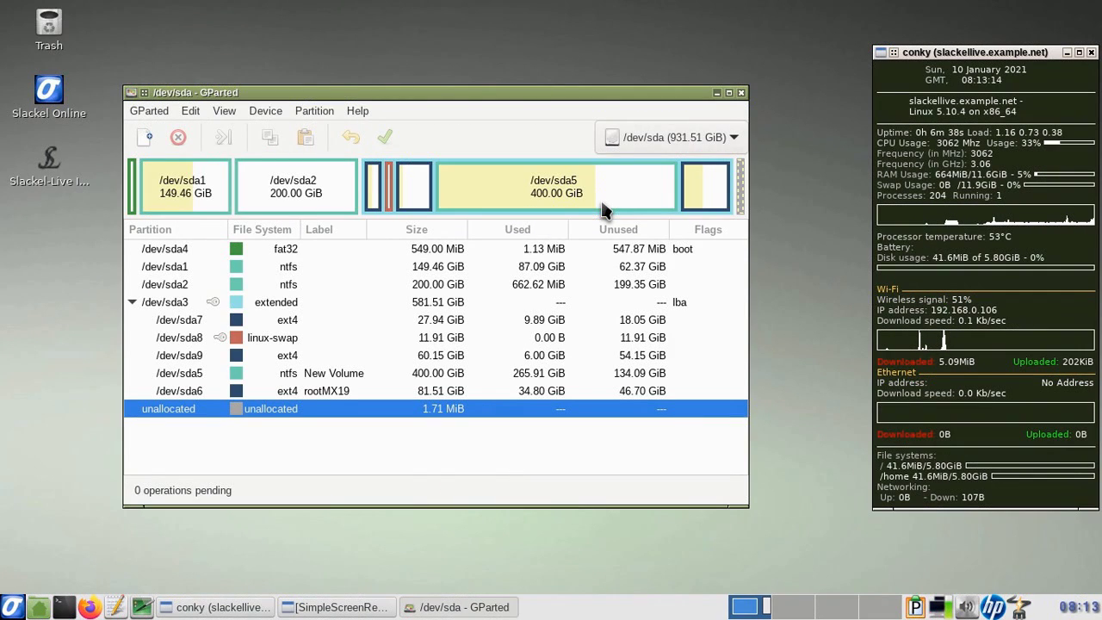
click(712, 142)
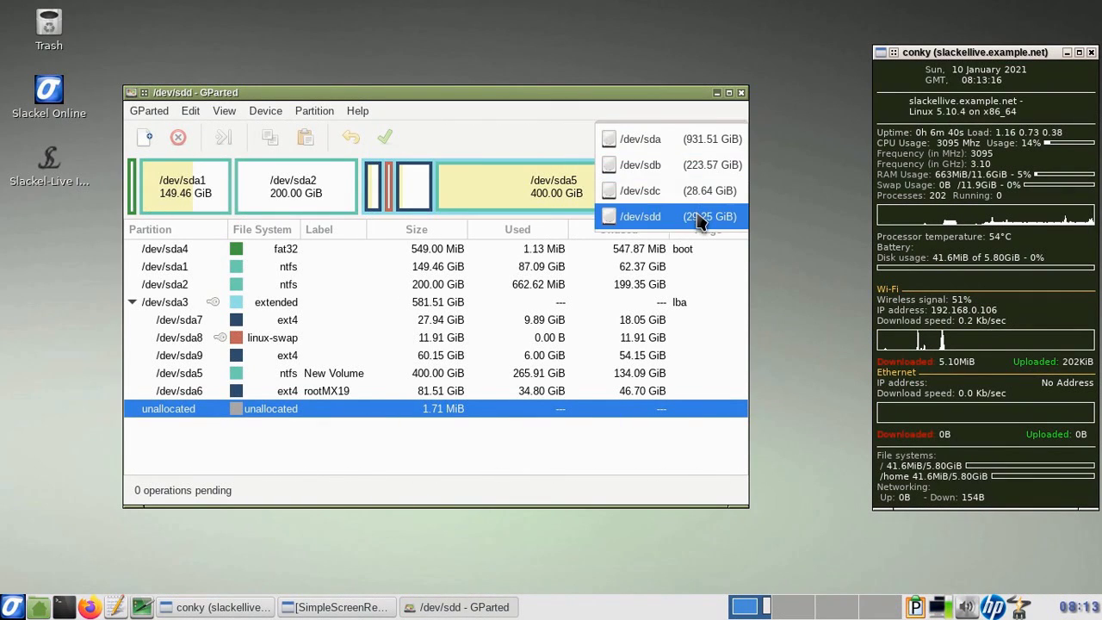
click(699, 216)
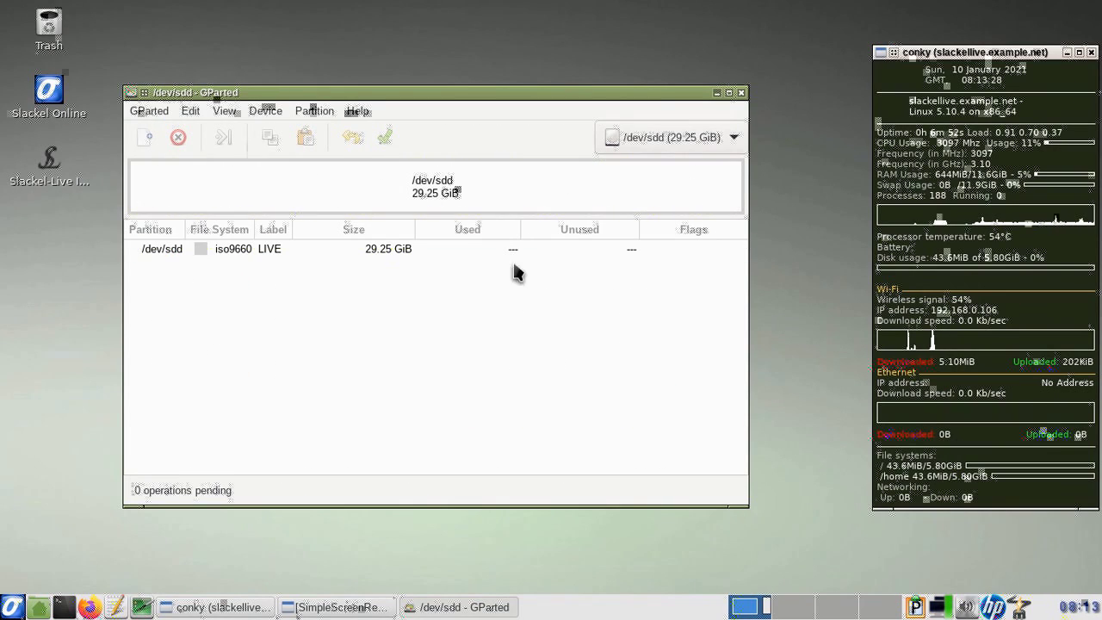
Write a new msdos partition table to /dev/sdd, ignoring the libparted kernel warning
click(269, 114)
click(288, 130)
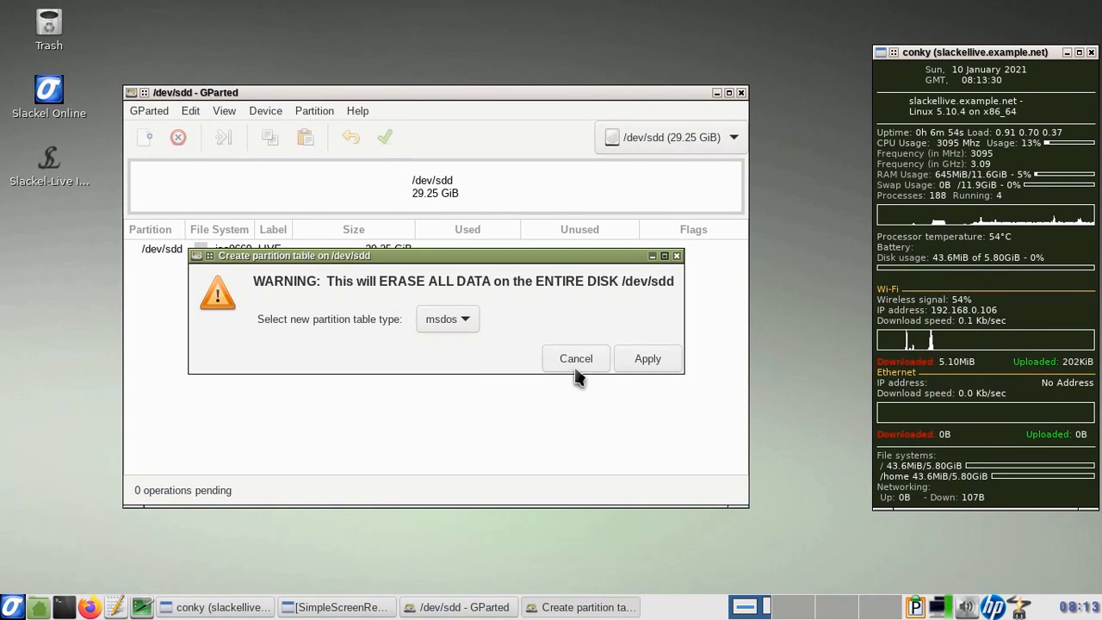
click(648, 358)
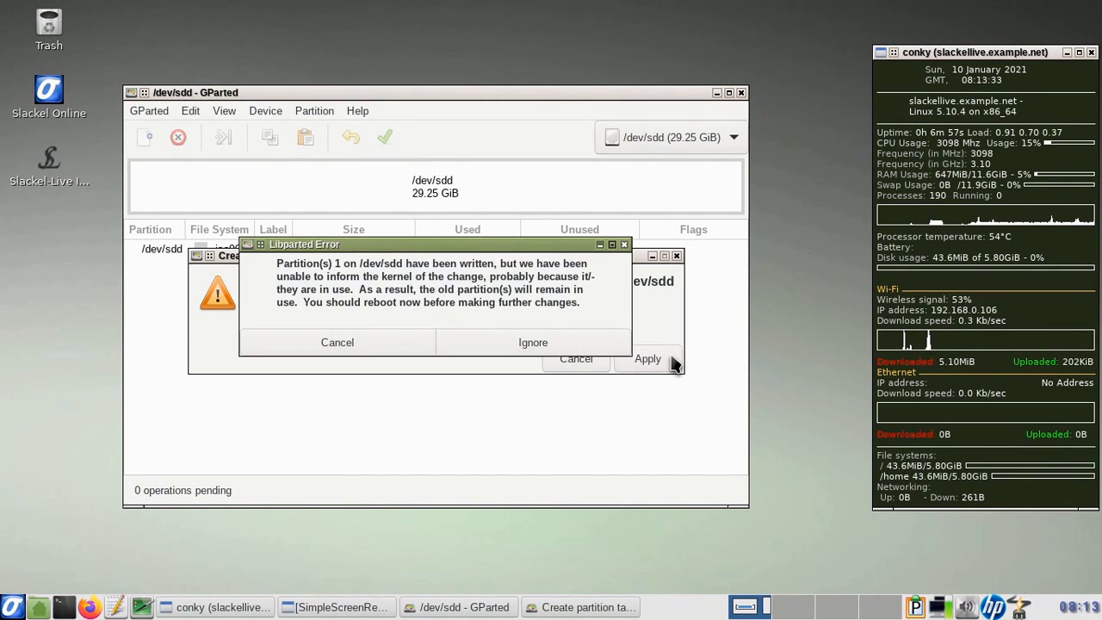
click(534, 345)
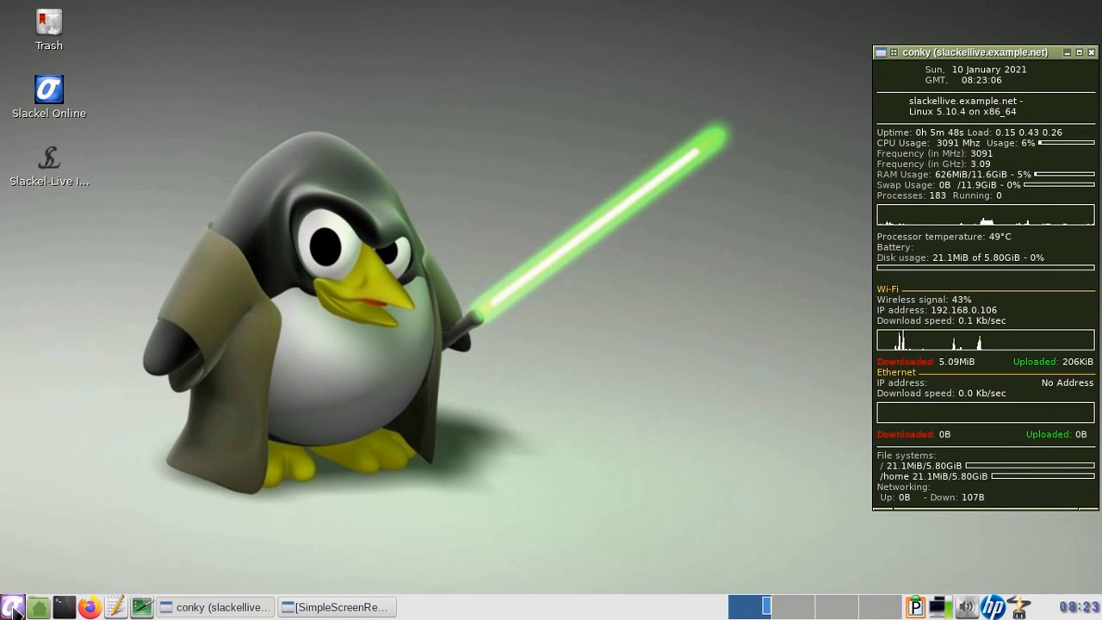
click(13, 607)
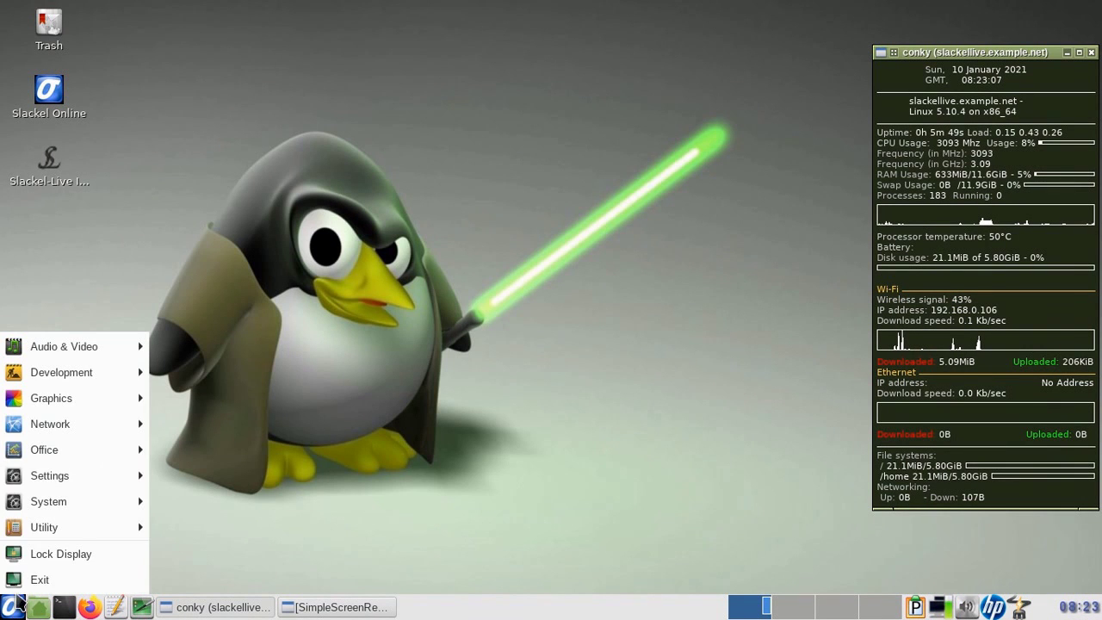
Relaunch GParted and switch the view to /dev/sdd, showing its single 29.25 GiB partition
mouse_move(74, 484)
mouse_move(98, 501)
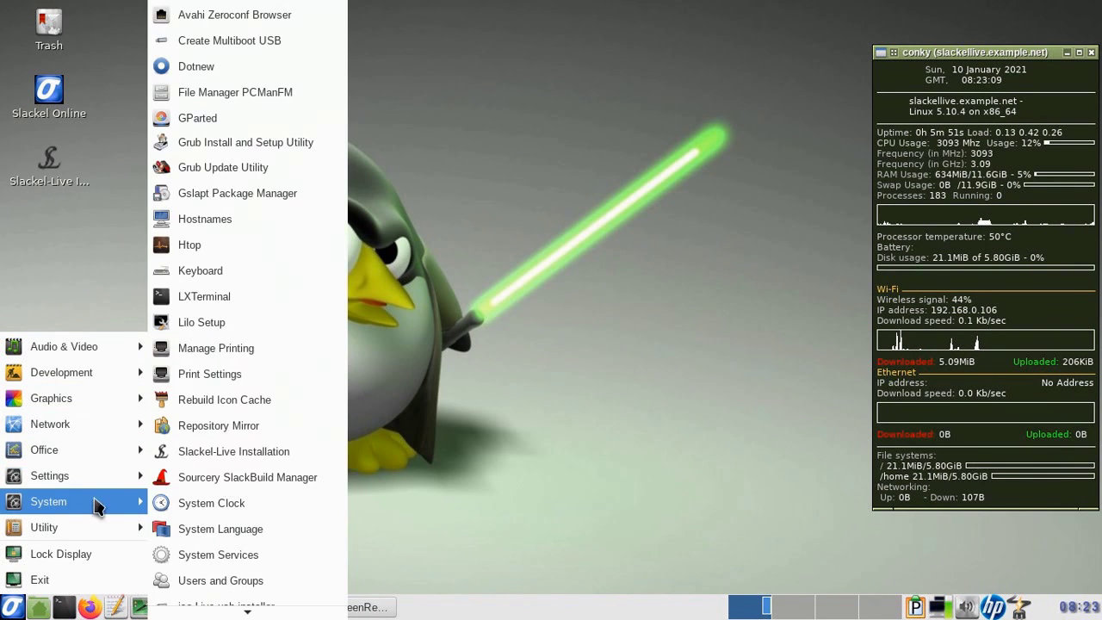
click(306, 129)
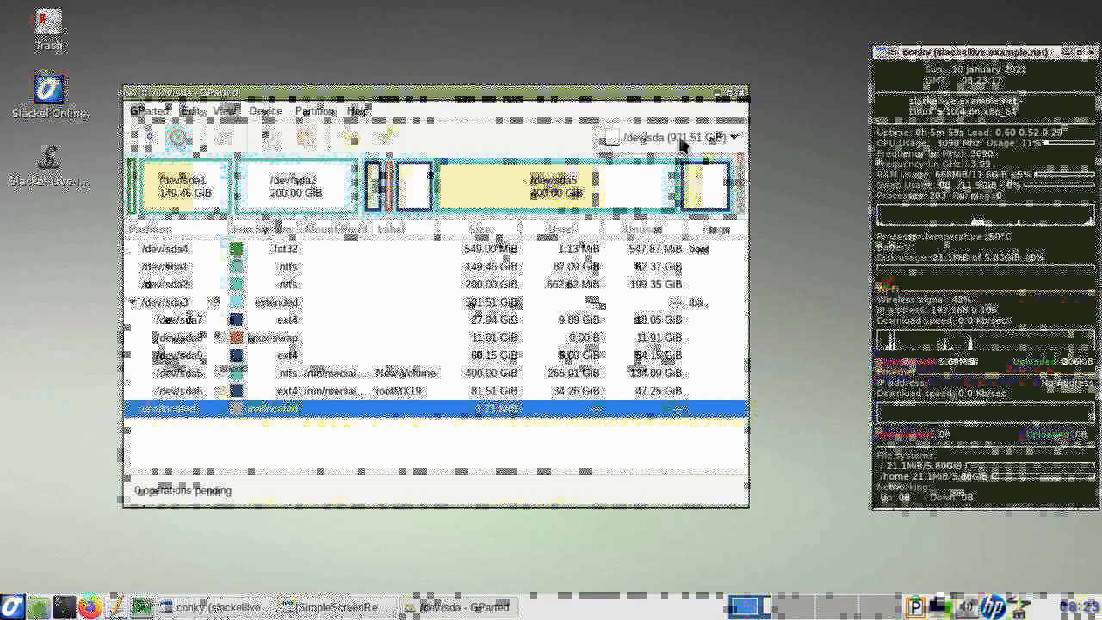
click(680, 143)
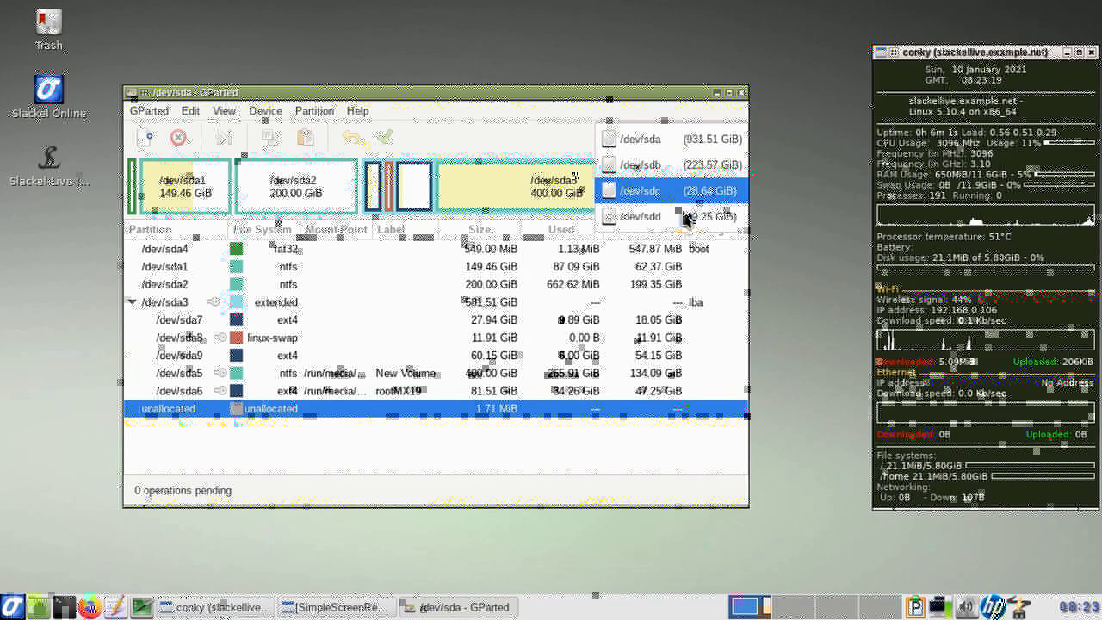
click(644, 216)
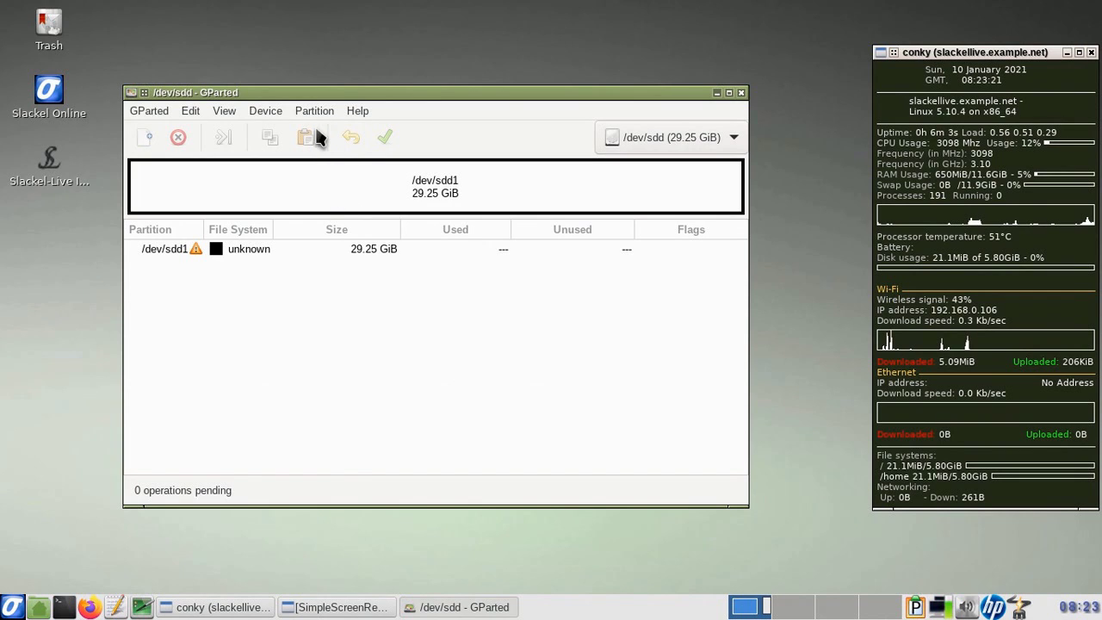
Format /dev/sdd1 as ext4, apply the operation, and close the completion report
right_click(370, 201)
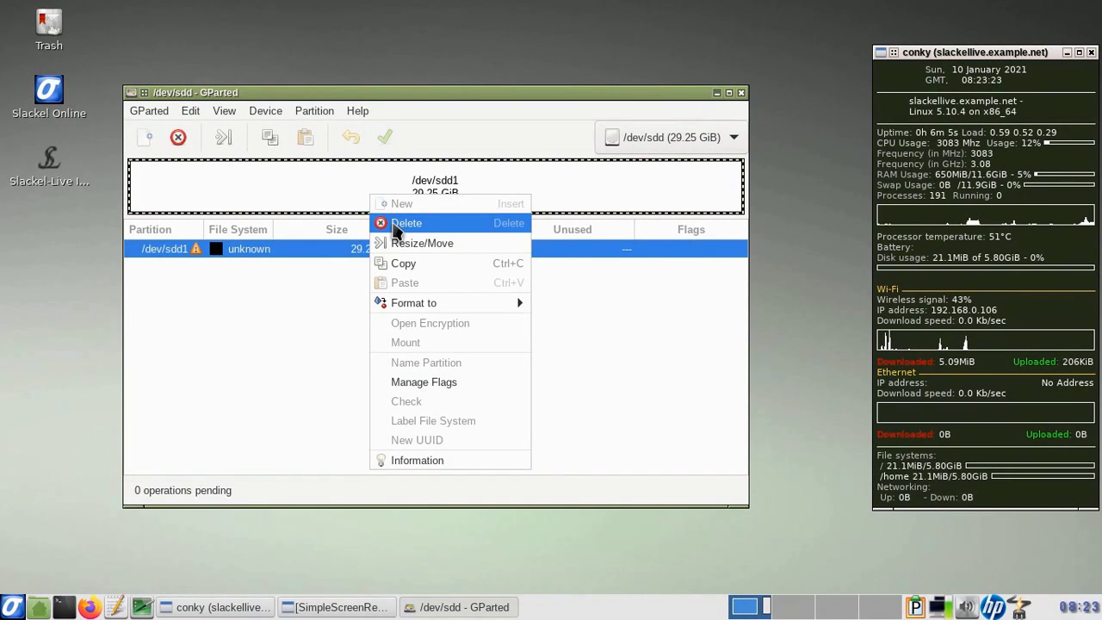
mouse_move(512, 309)
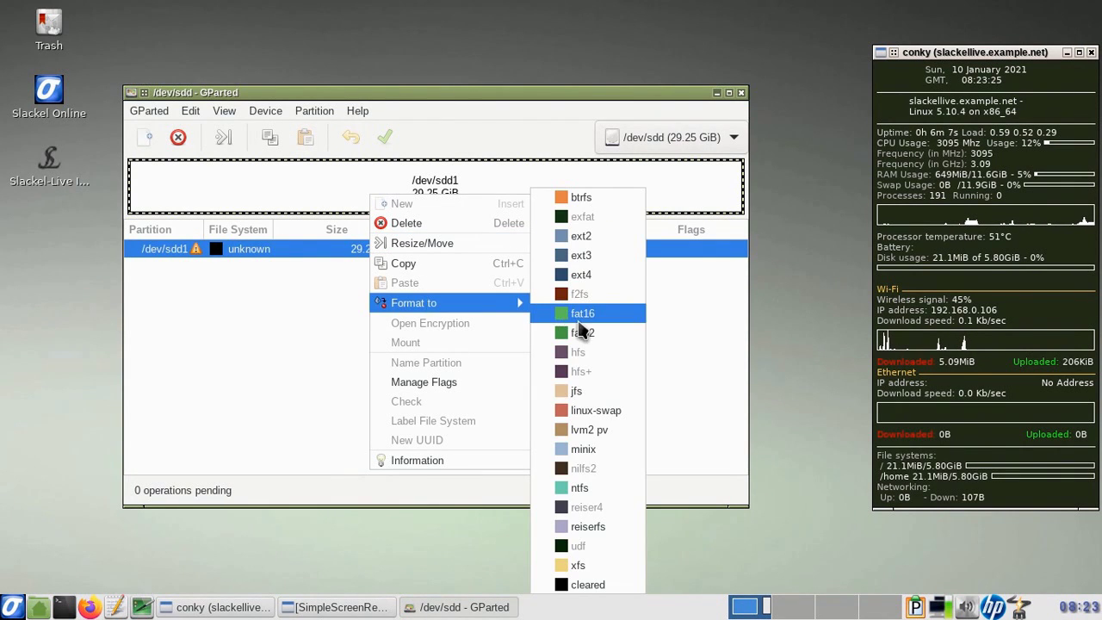
click(607, 275)
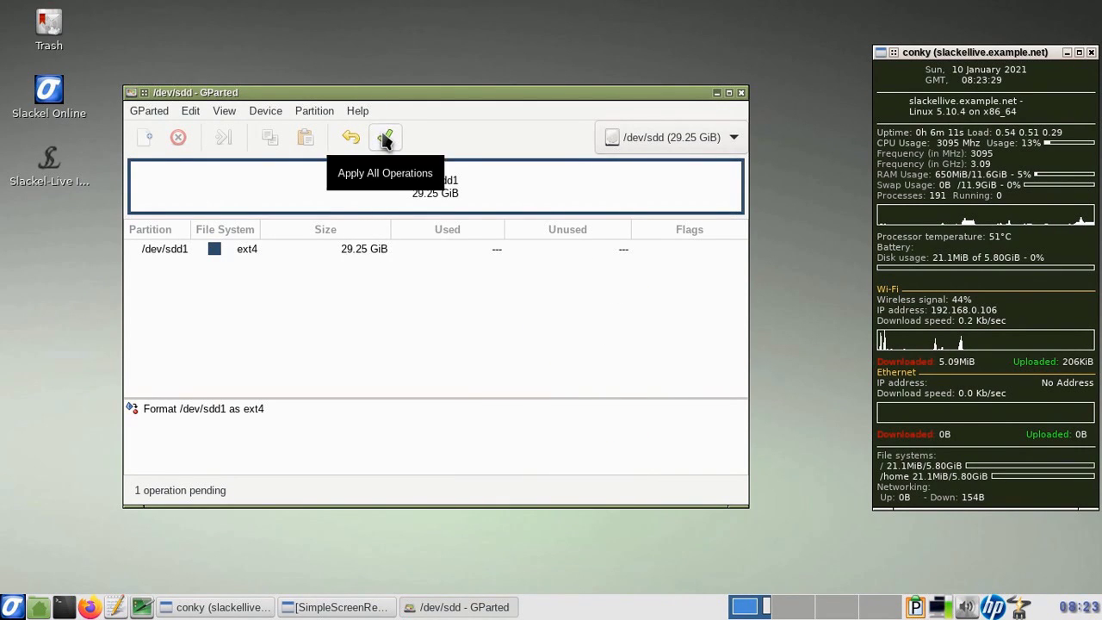
click(385, 139)
click(521, 364)
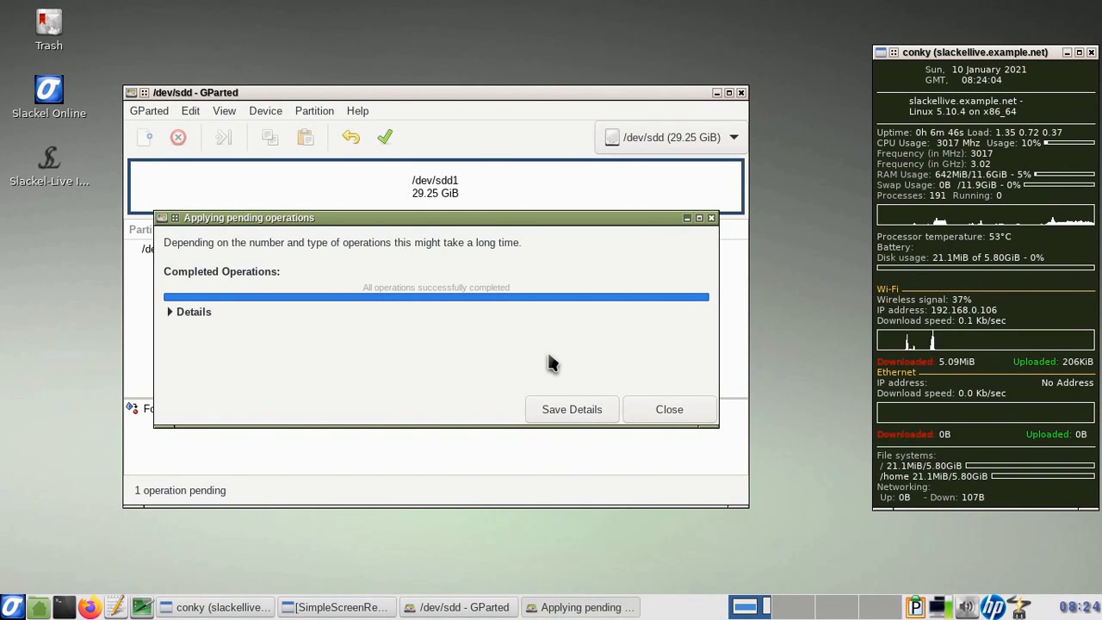
click(641, 411)
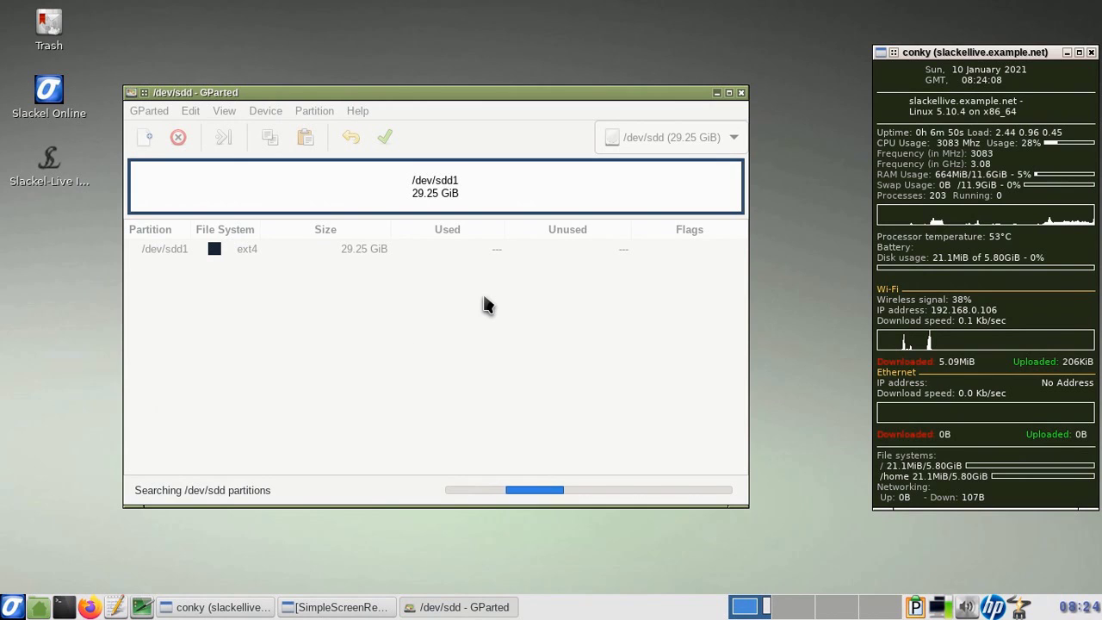
Set the boot and esp flags on /dev/sdd1, then quit GParted
right_click(462, 247)
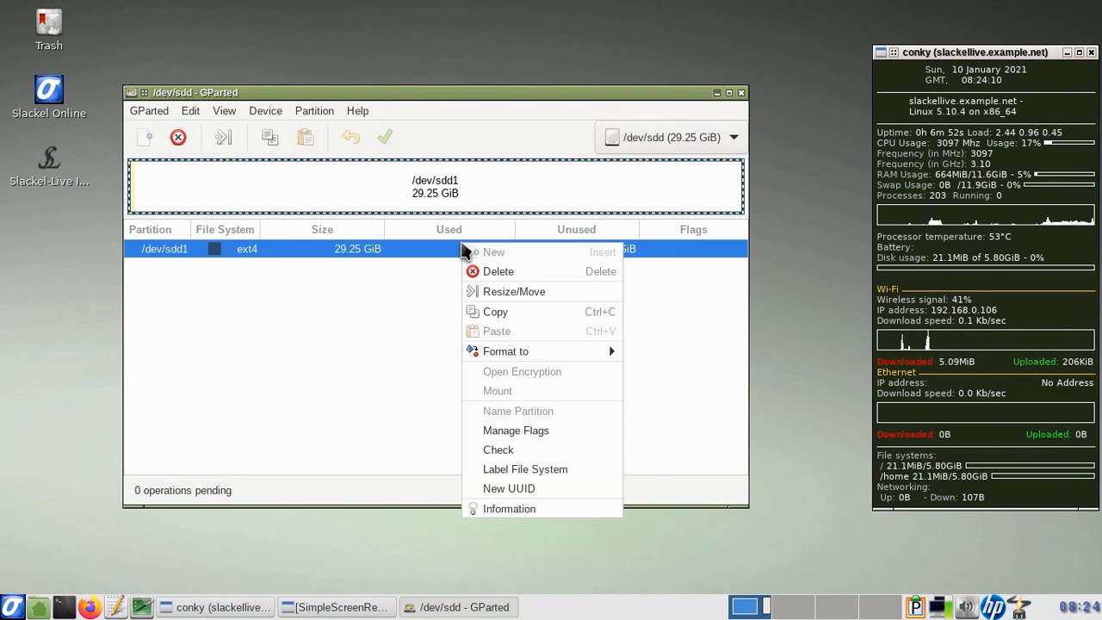
click(523, 430)
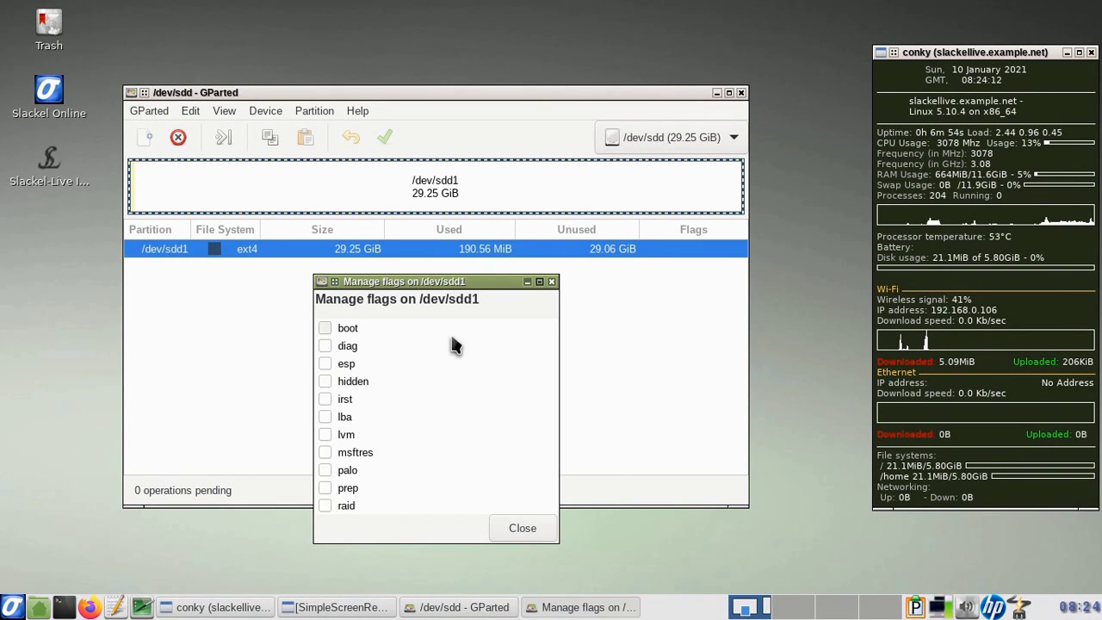
click(324, 327)
click(325, 363)
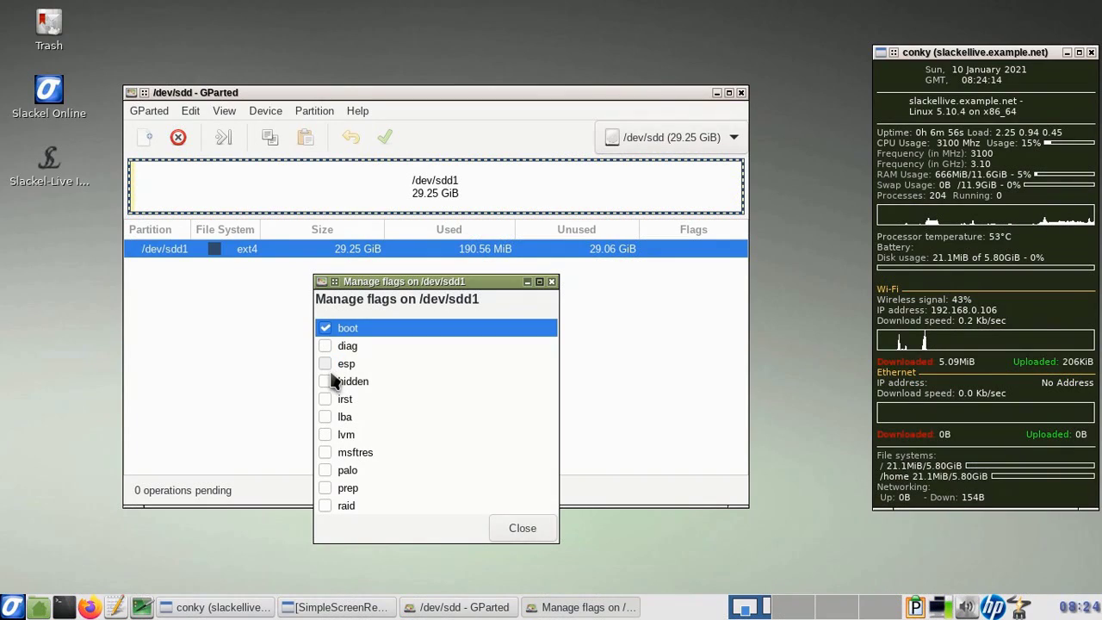
click(522, 529)
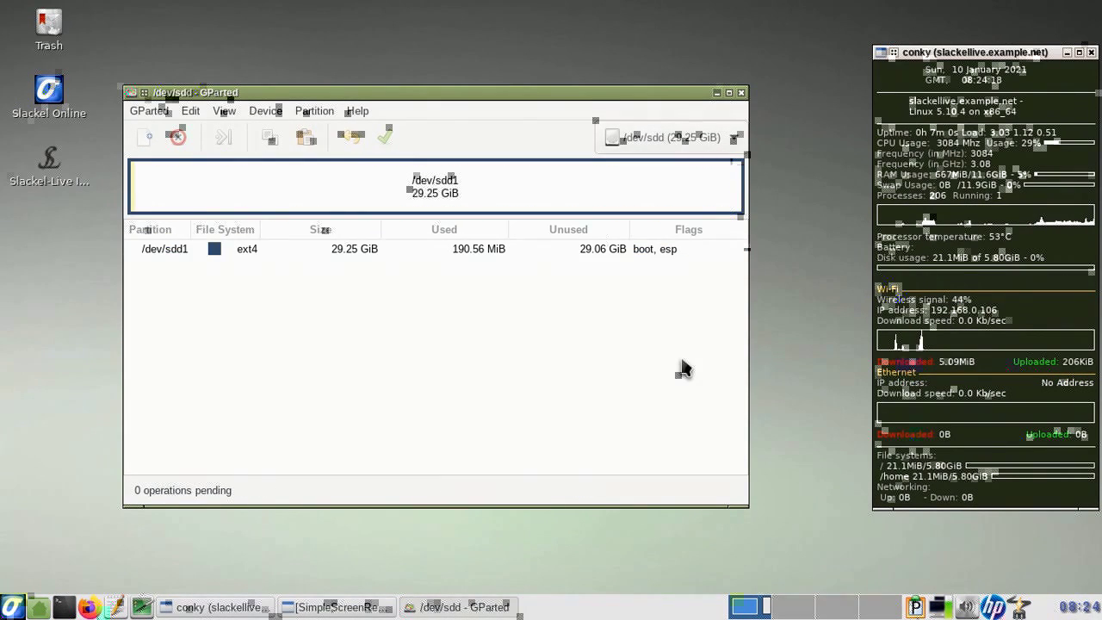
click(741, 93)
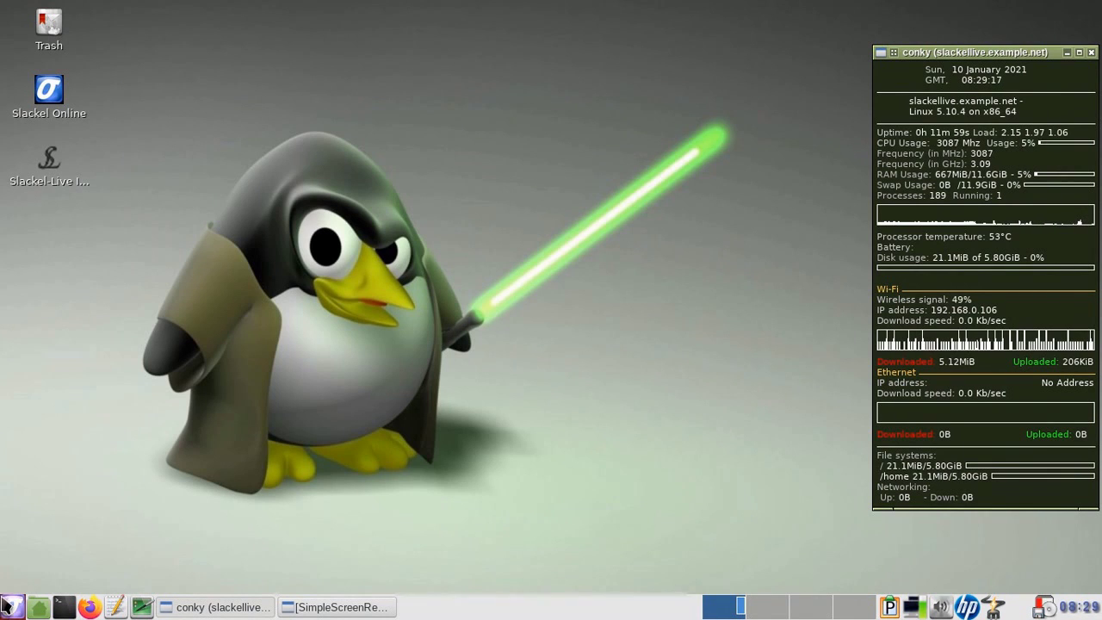
Launch Slackel-Live Installation from the System menu and authorise it with the user password
click(12, 607)
mouse_move(74, 485)
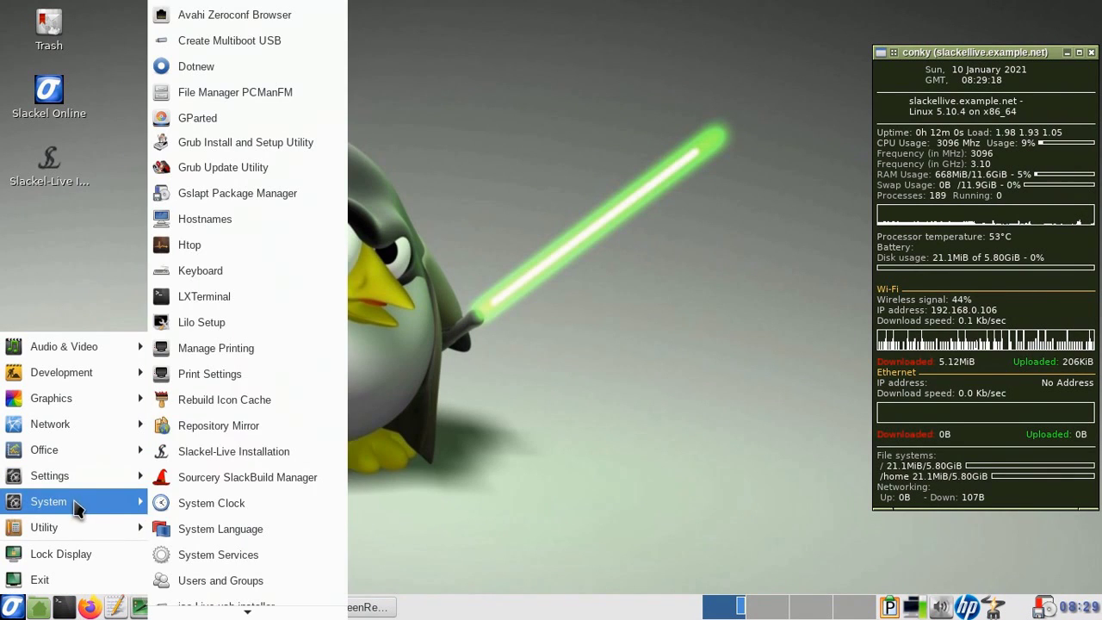
click(299, 454)
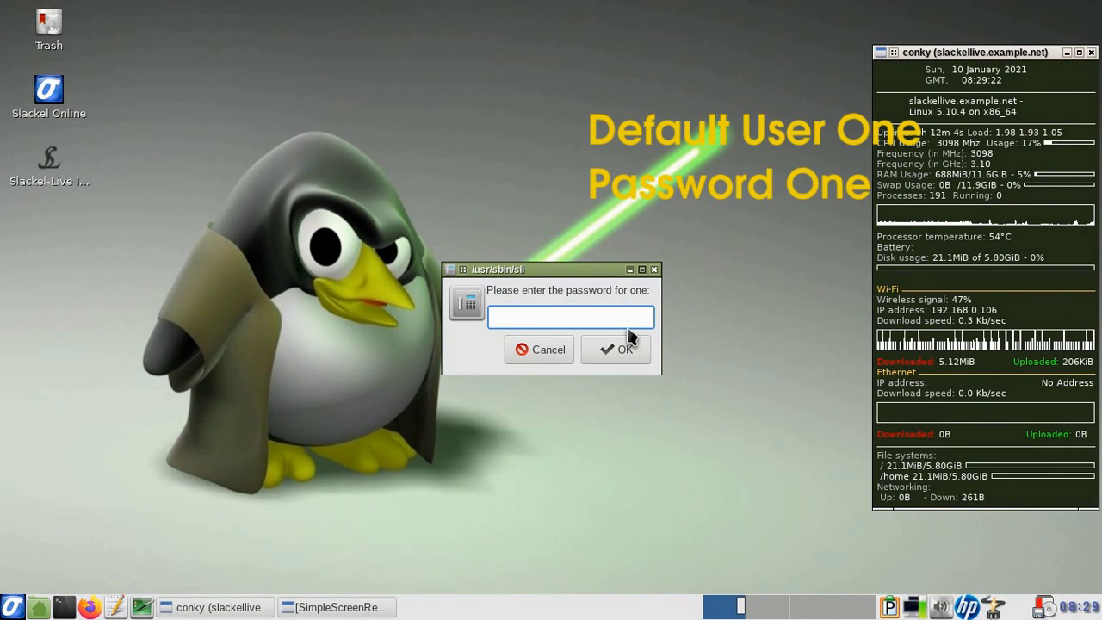
text(on)
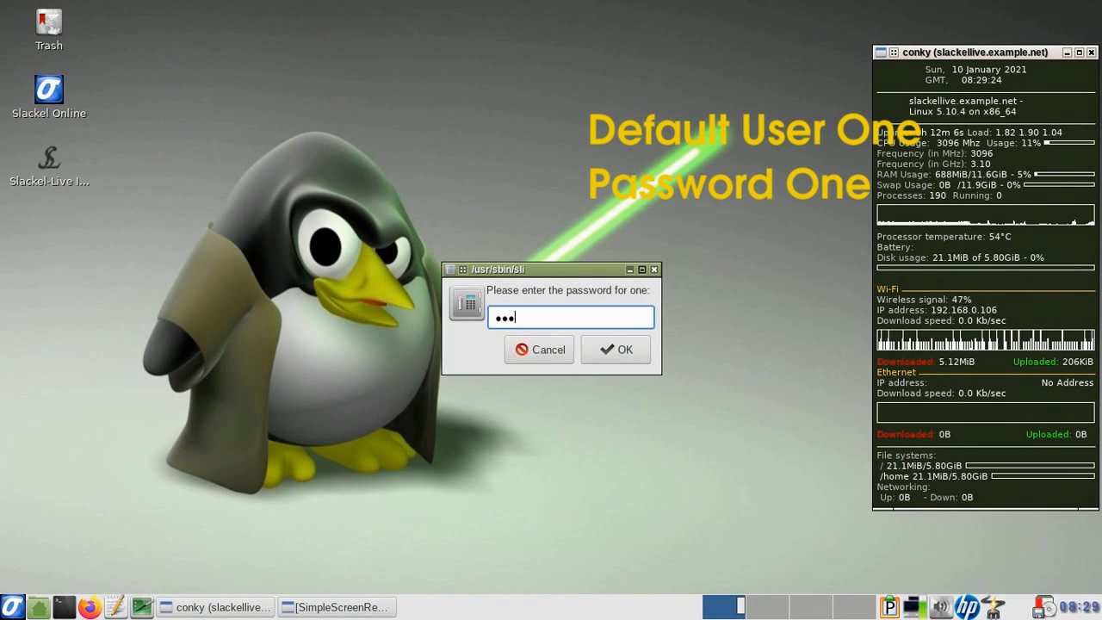
click(643, 355)
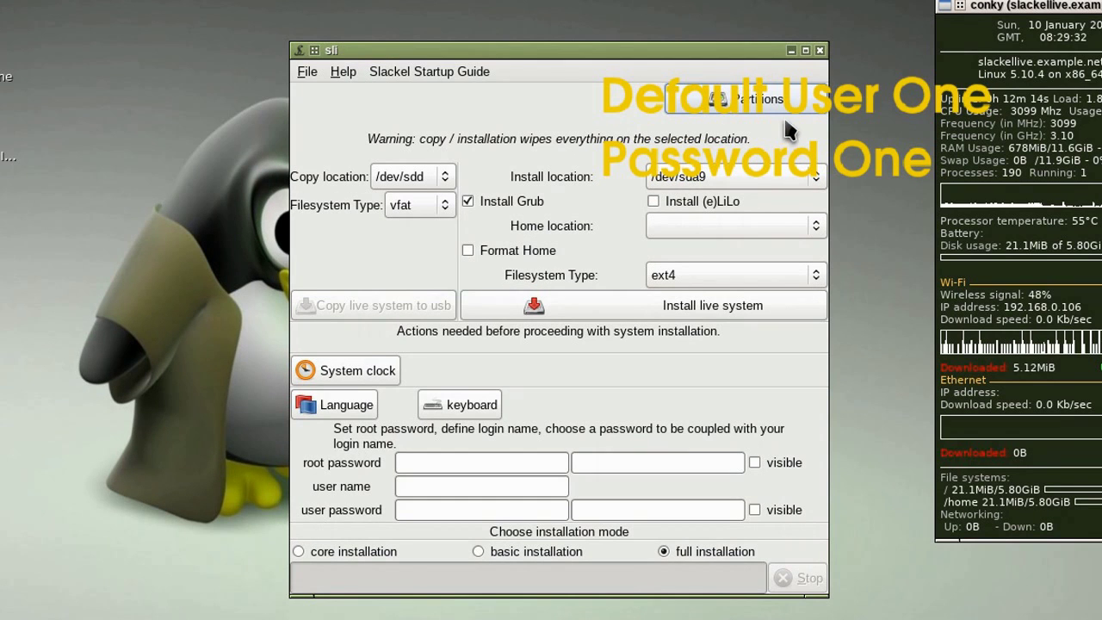
click(809, 108)
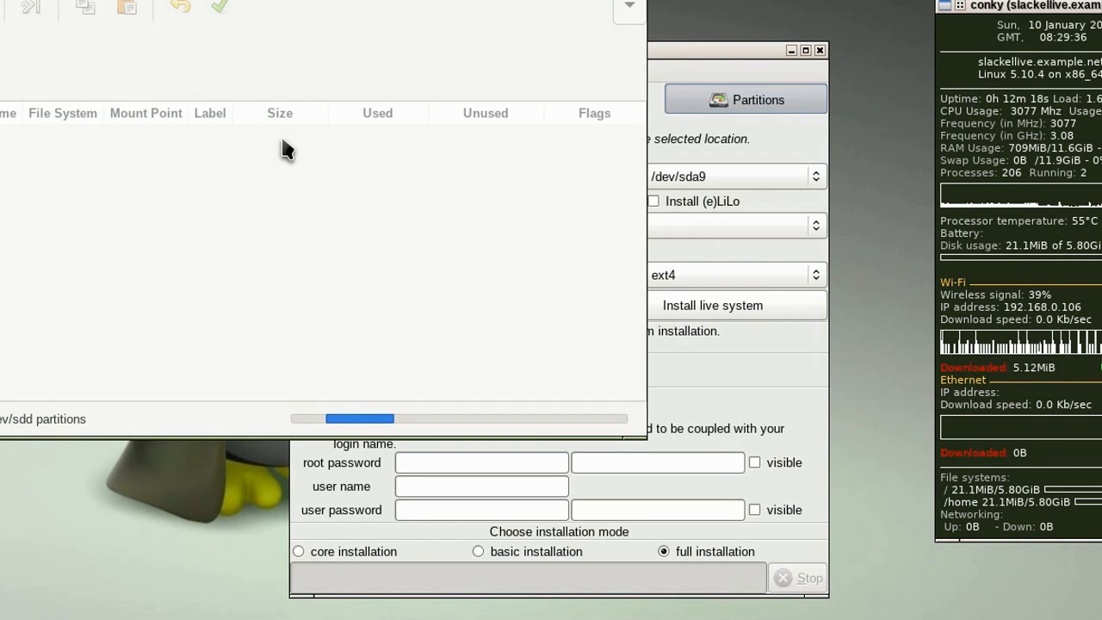
click(559, 9)
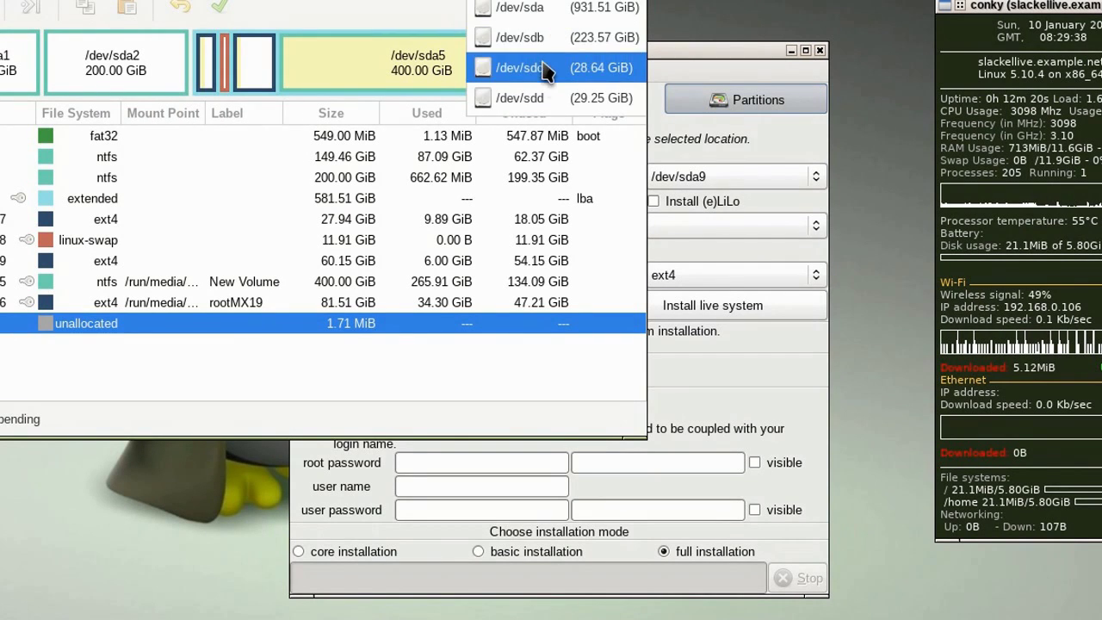
click(544, 94)
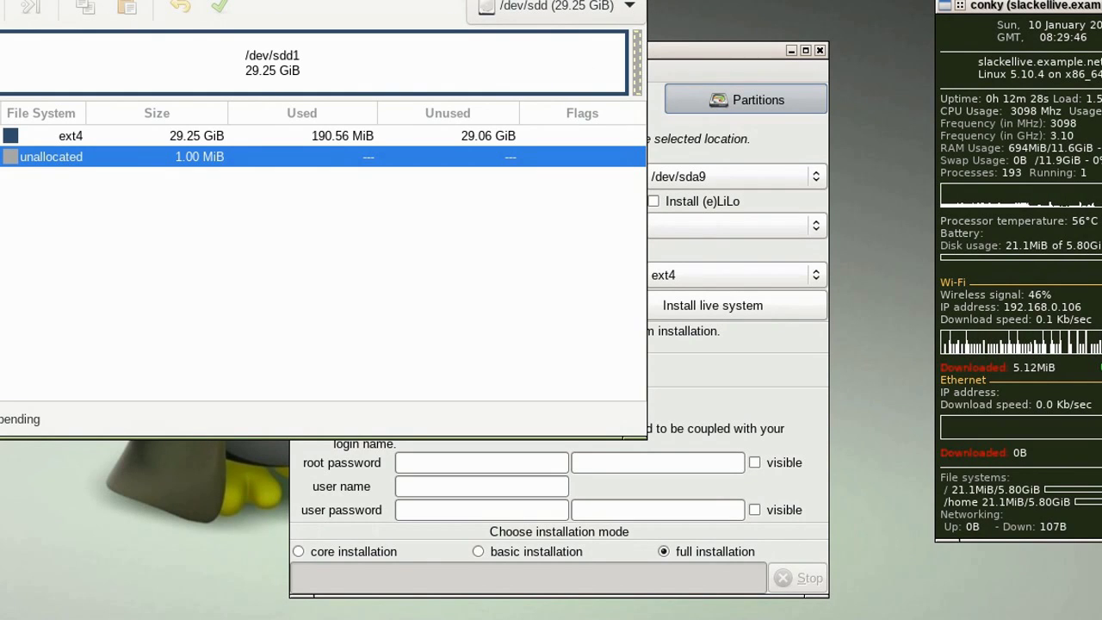
key(ctrl+q)
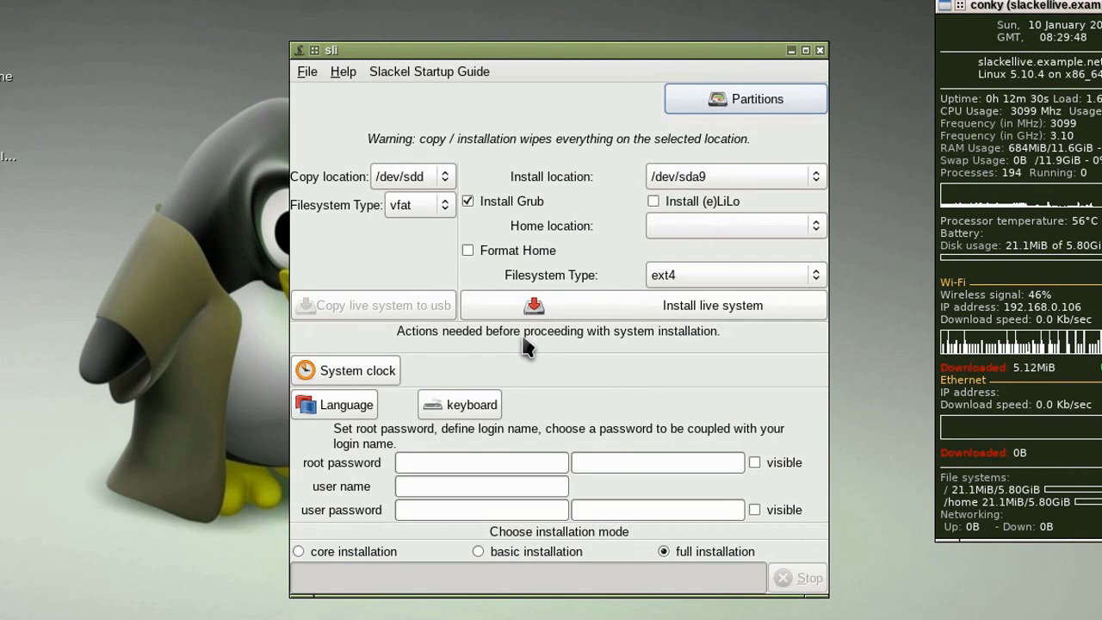
Enter the root password in both root password fields
click(475, 459)
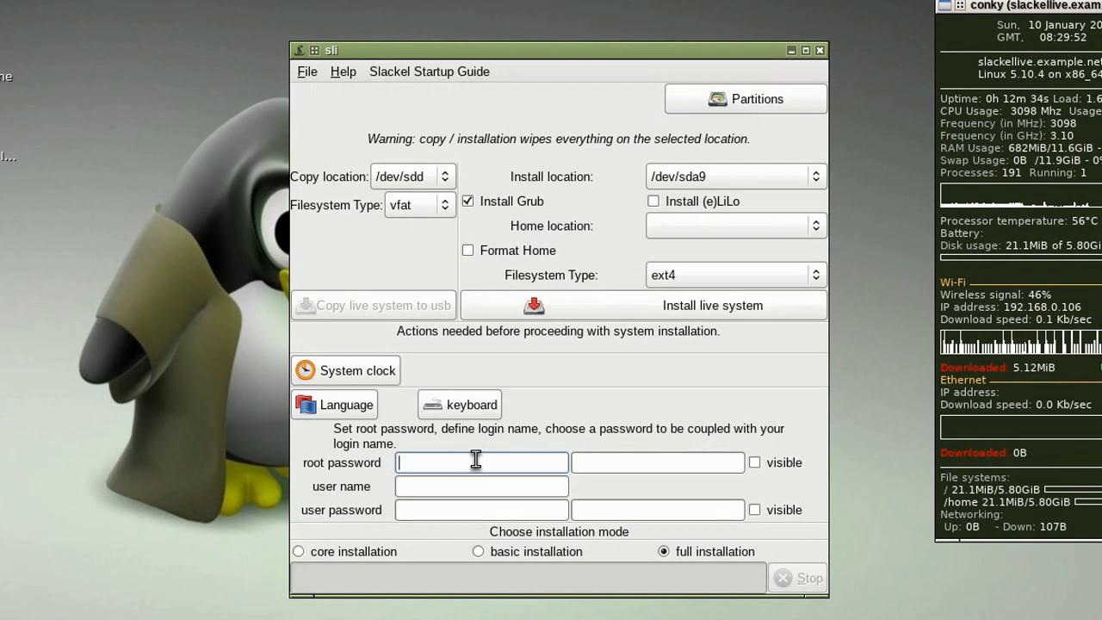
text(••••••)
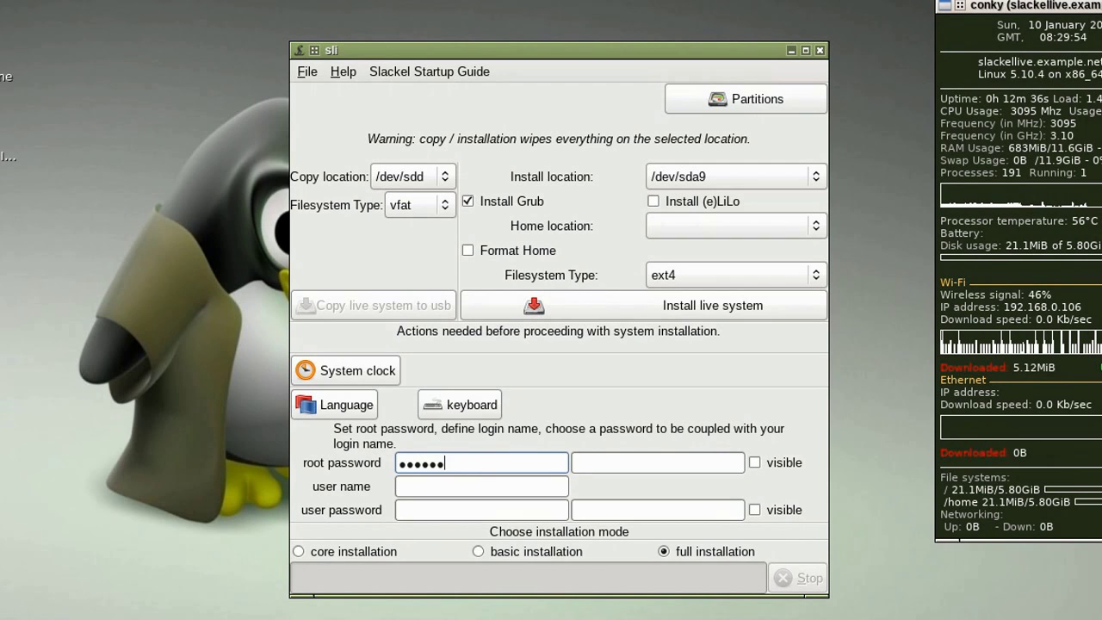
text(••••)
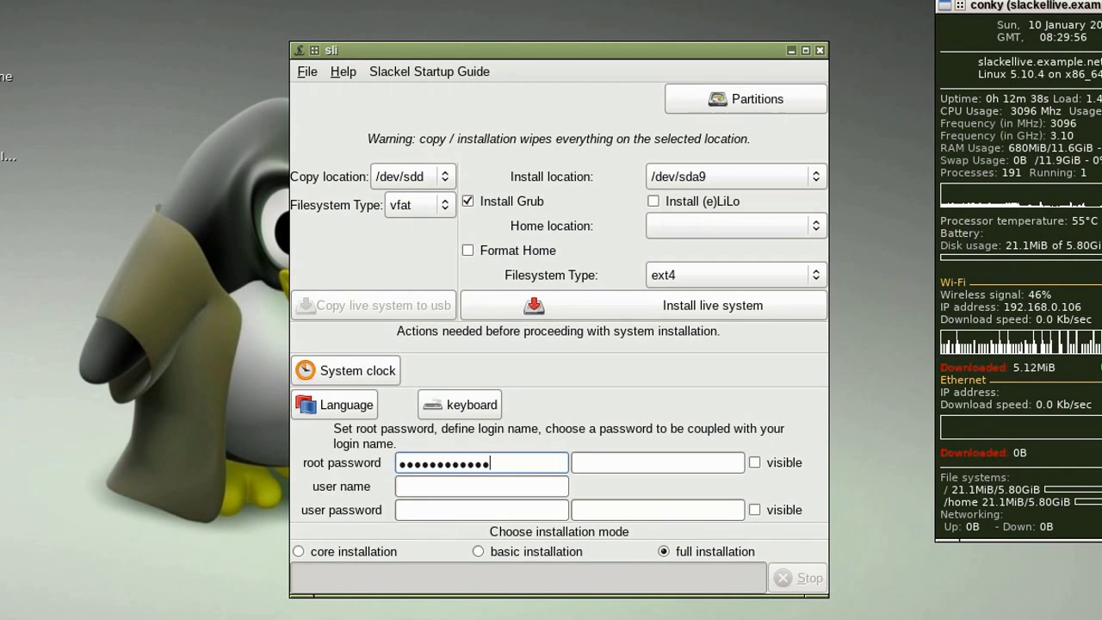
click(621, 465)
text(••••)
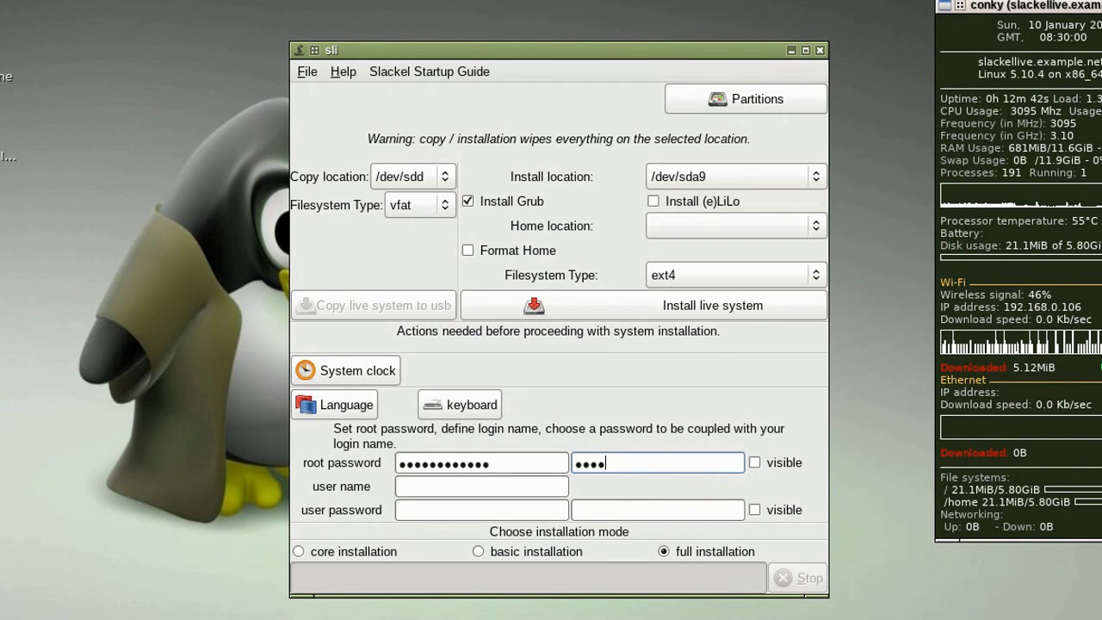
text(••••••••)
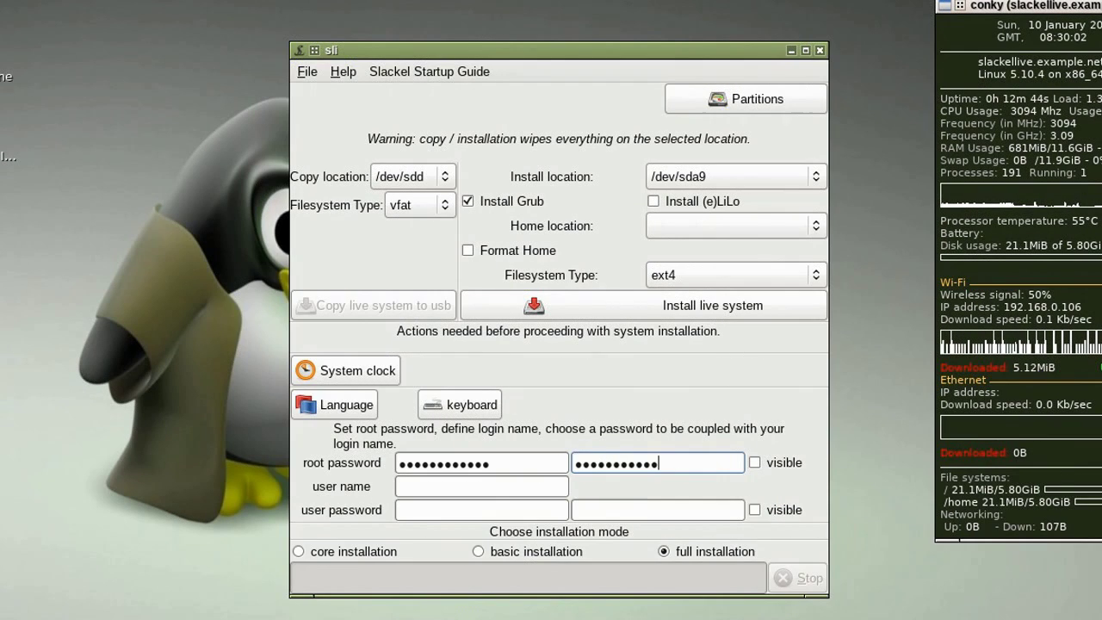
Fill in the user's login name and enter the user password twice
key(Tab)
text(d)
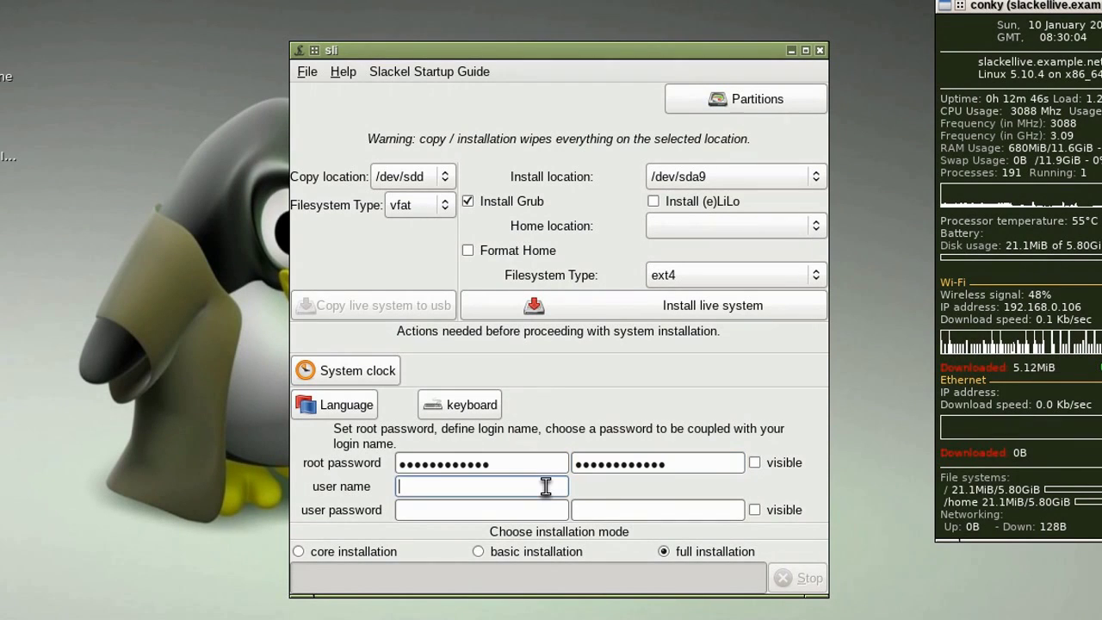
text(aniel)
key(Tab)
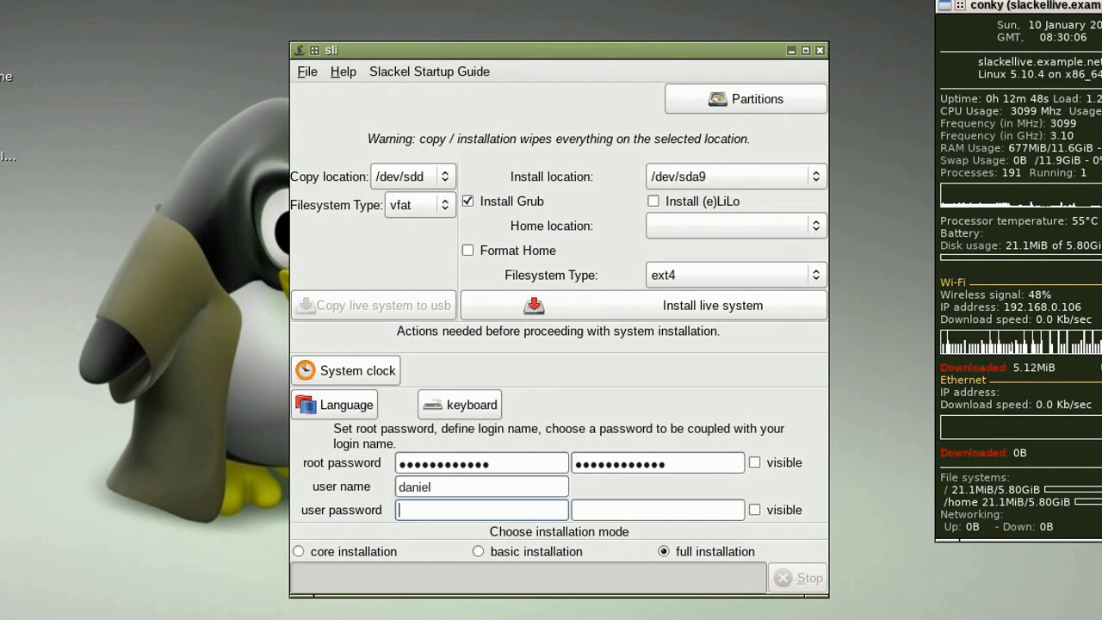
text(••••)
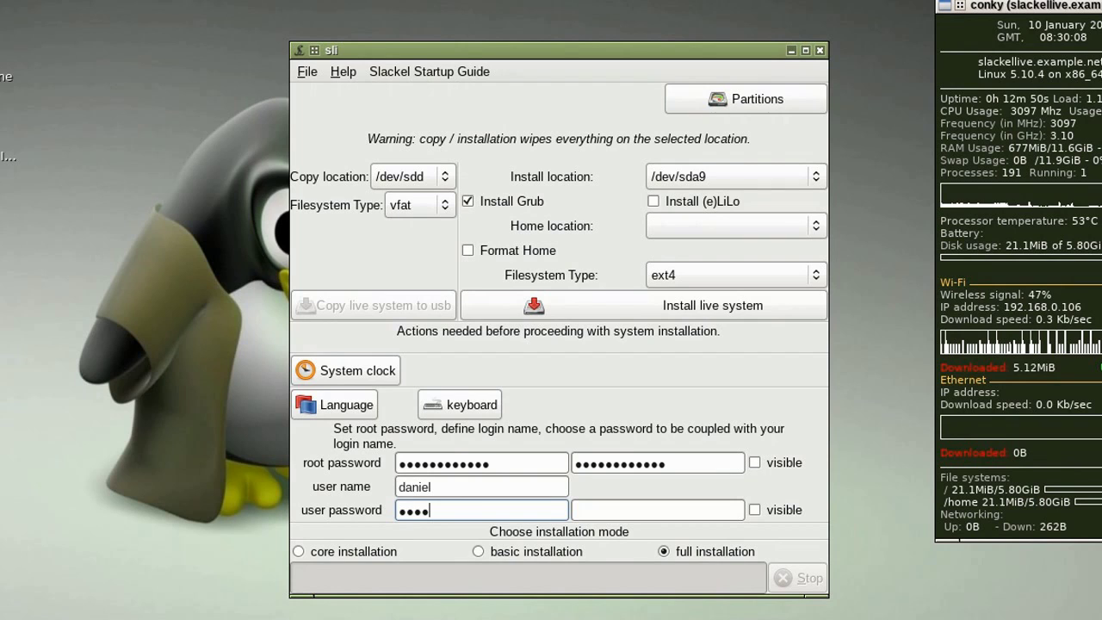
text(••••)
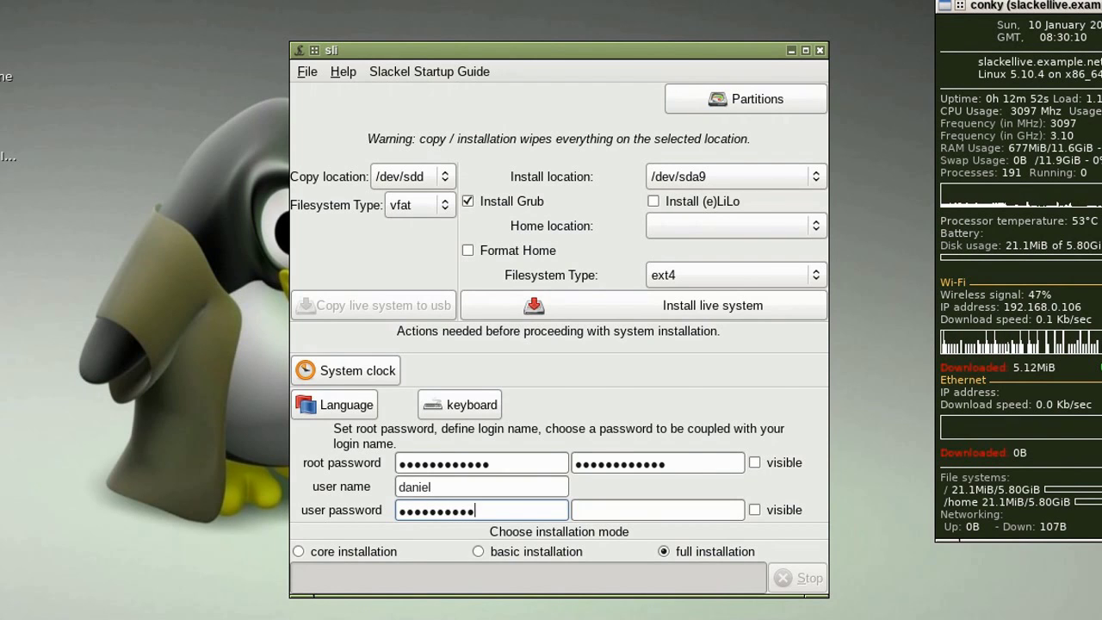
text(••)
click(659, 509)
text(•)
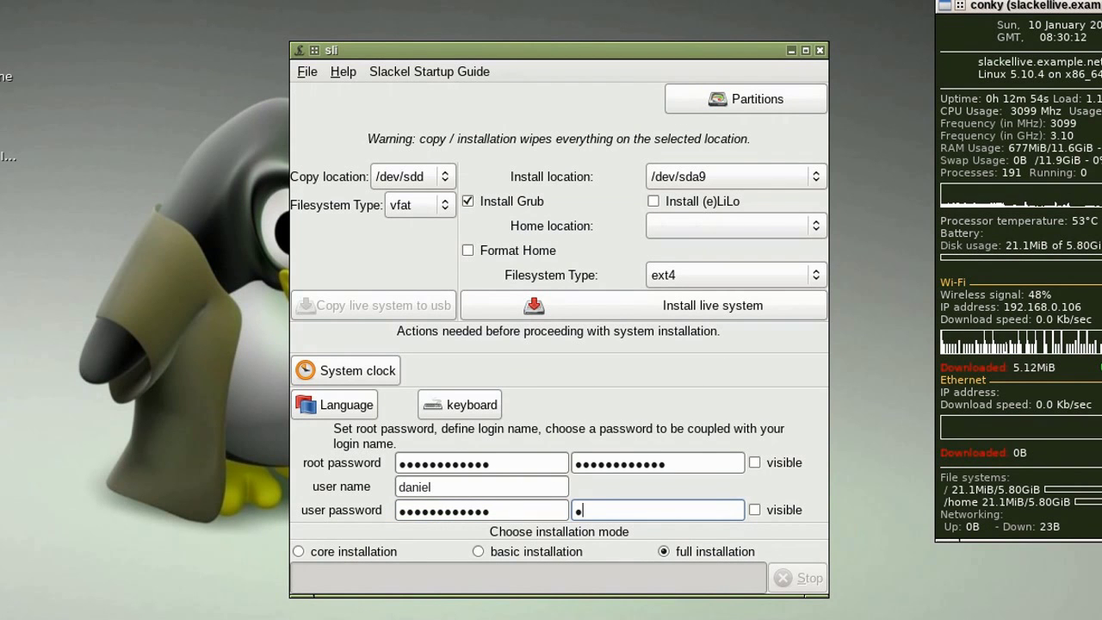
text(••••••)
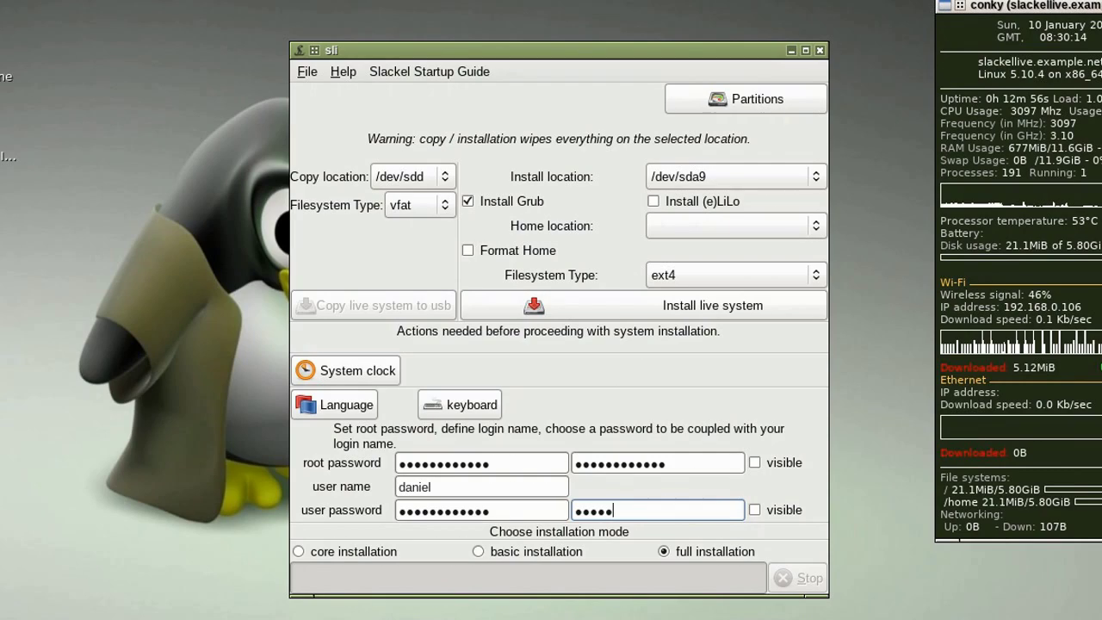
text(•••)
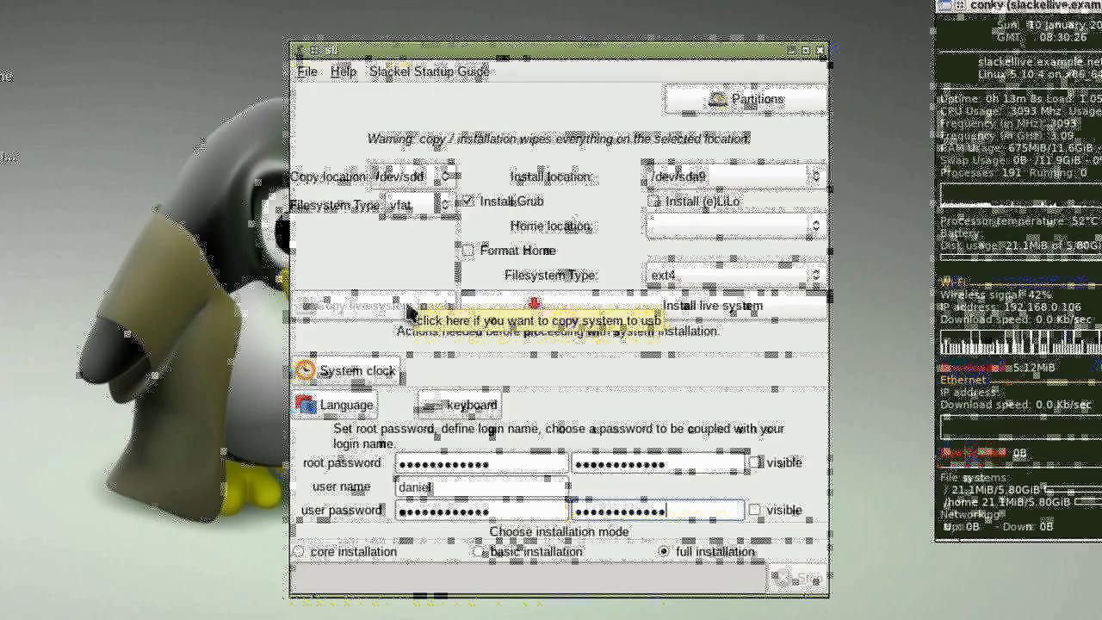
Install the Slackel live system to /dev/sda9 and wait for the Installation completed message
click(410, 310)
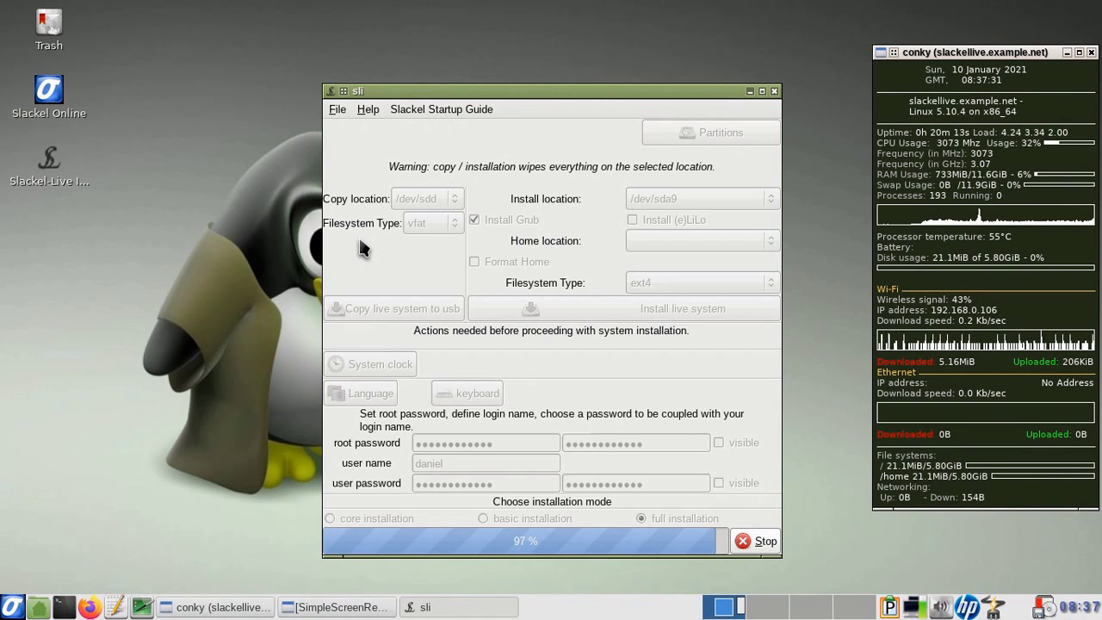
click(320, 607)
click(436, 110)
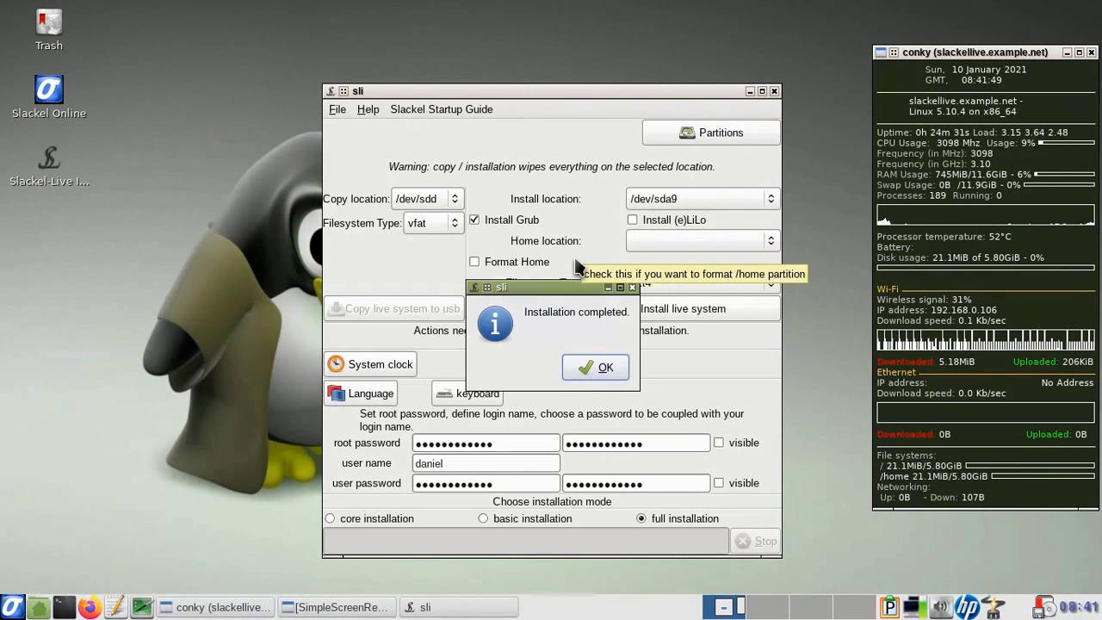
Acknowledge the Installation completed message with OK, returning to the installer form
click(592, 372)
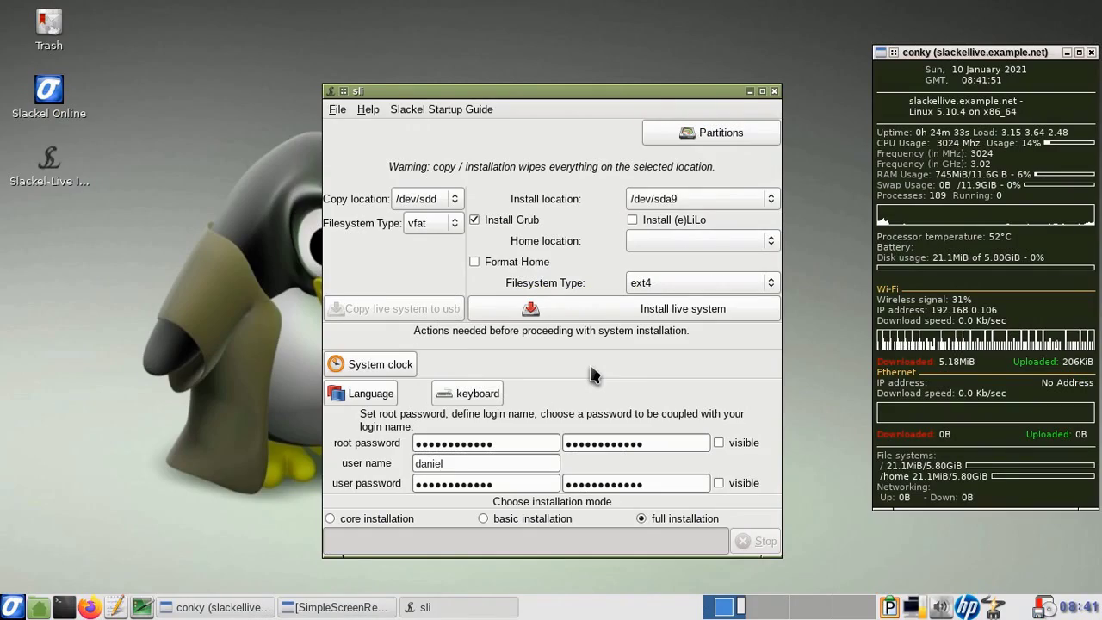